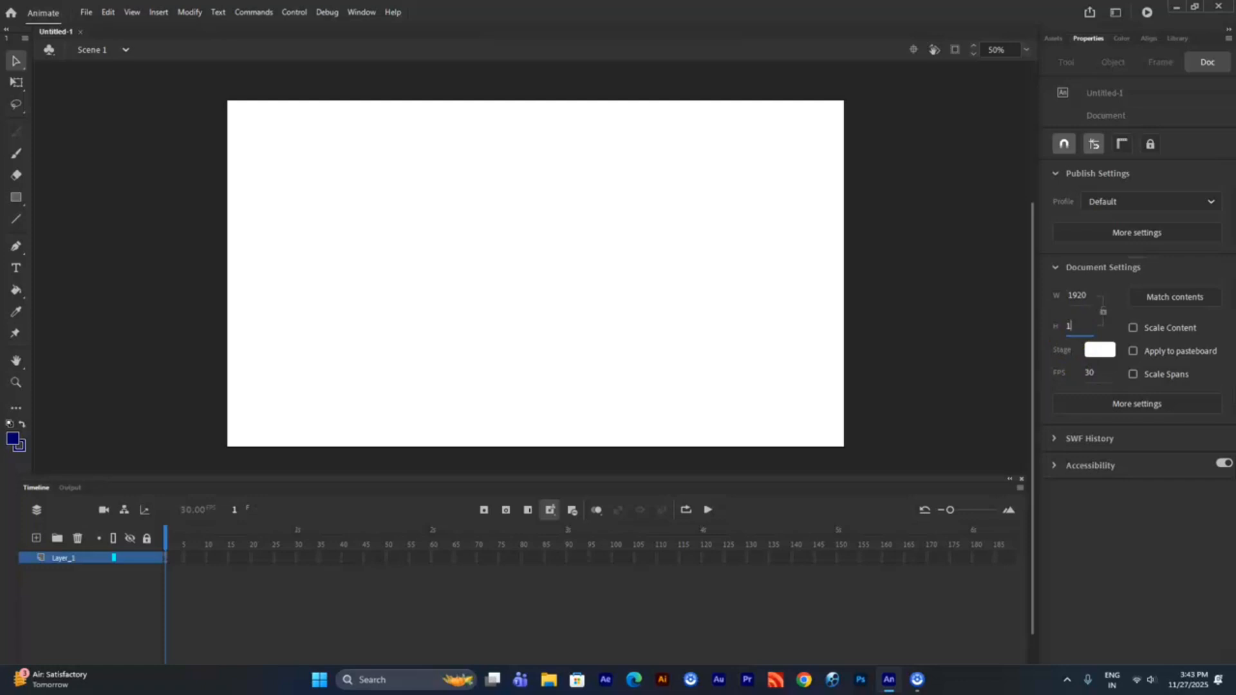
# - Set the document height to 1200
pyautogui.write('200')
pyautogui.press('Return')
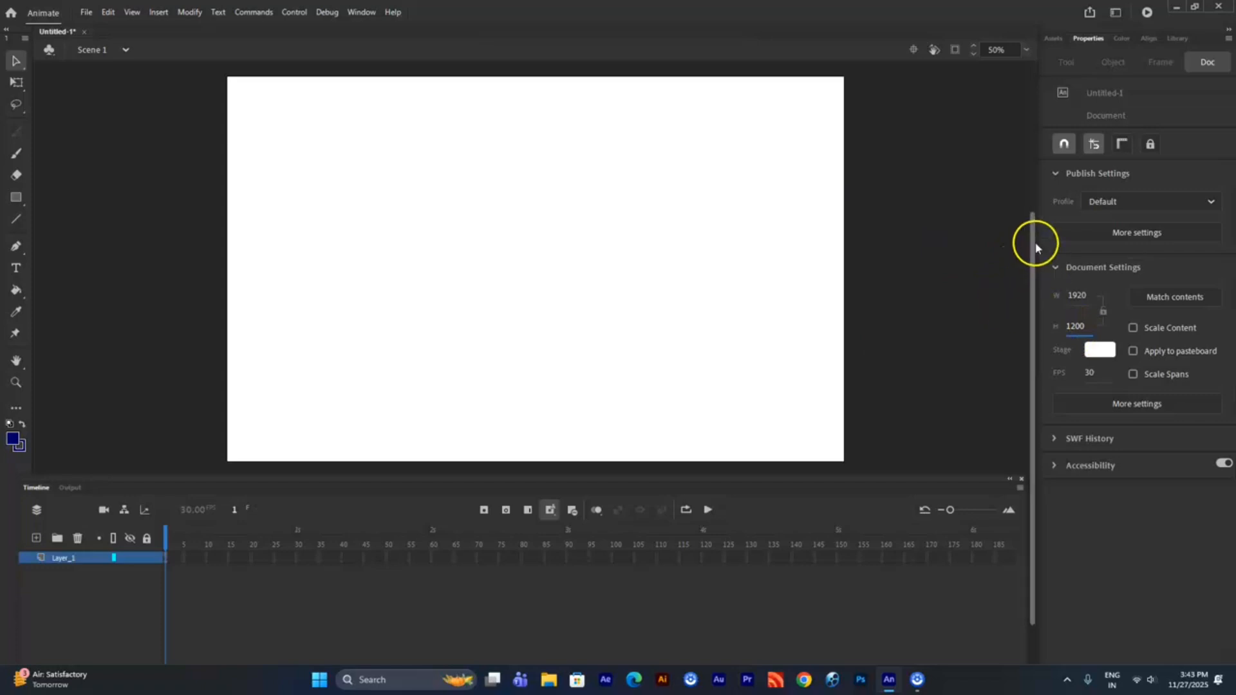
pyautogui.moveTo(1035, 243); pyautogui.dragTo(1035, 238)
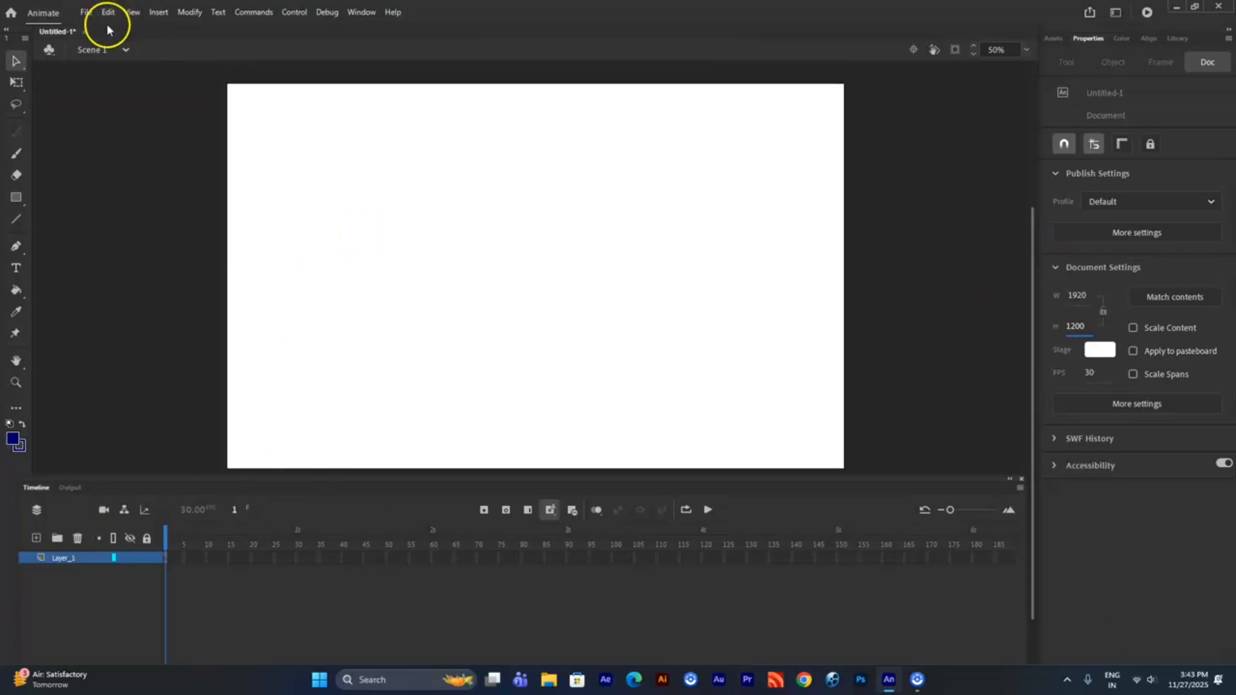
# - Import the blue motorcycle image 1434_800 from the images\Bike folder on the C: drive onto the stage
pyautogui.click(85, 11)
pyautogui.click(171, 201)
pyautogui.click(381, 206)
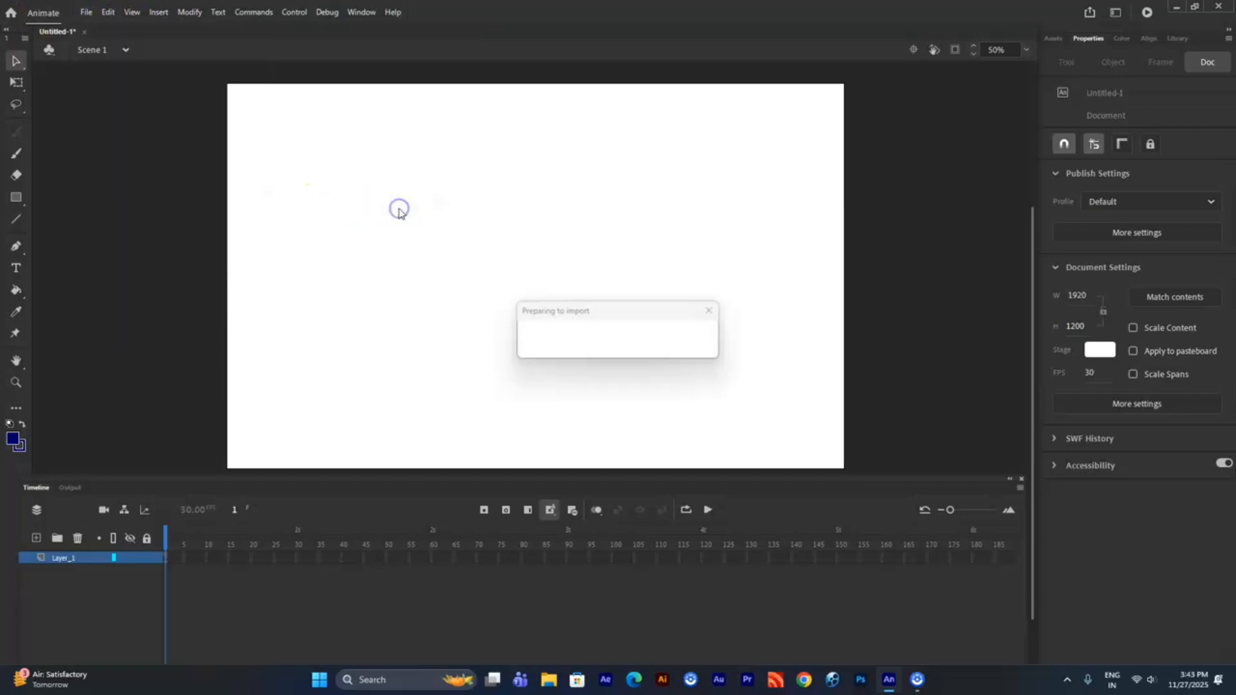
pyautogui.click(152, 126)
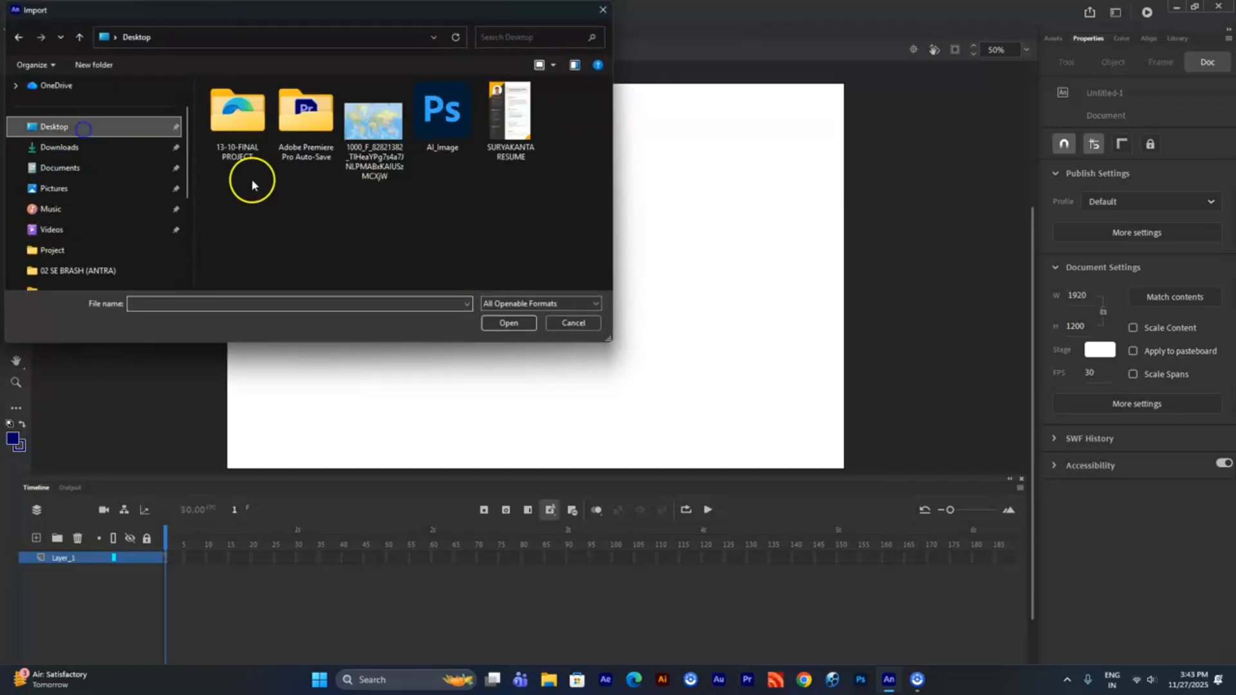
pyautogui.moveTo(185, 188); pyautogui.dragTo(188, 234)
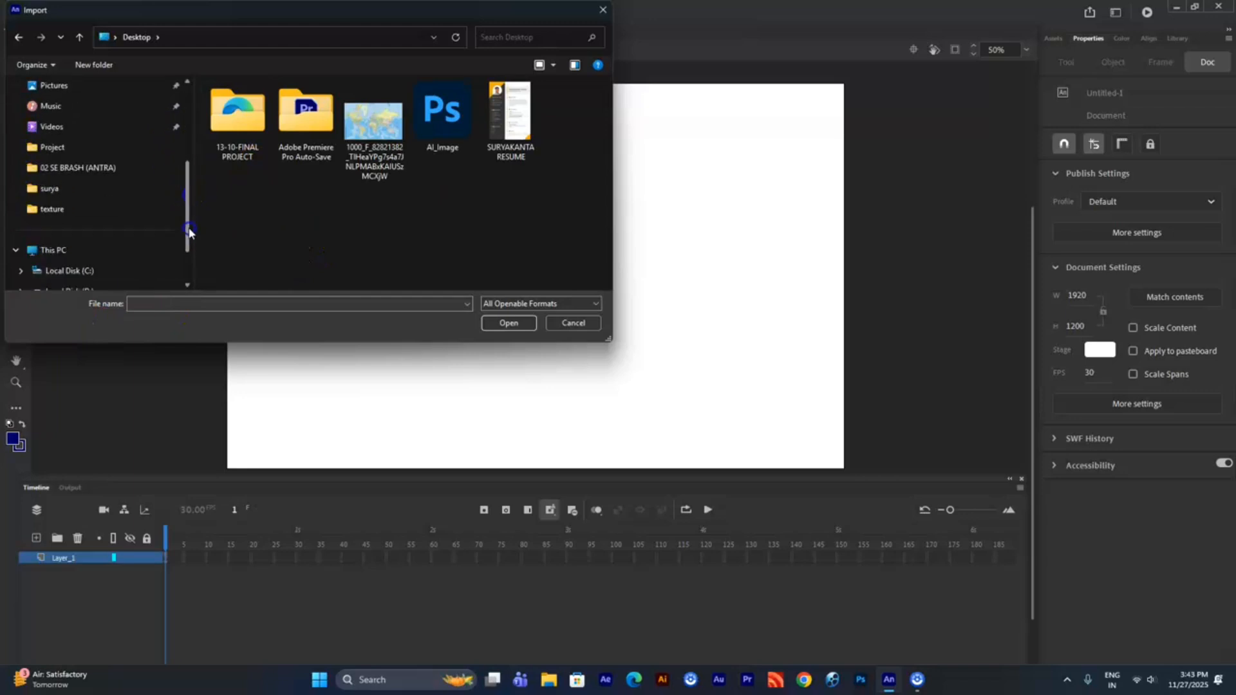
pyautogui.click(116, 230)
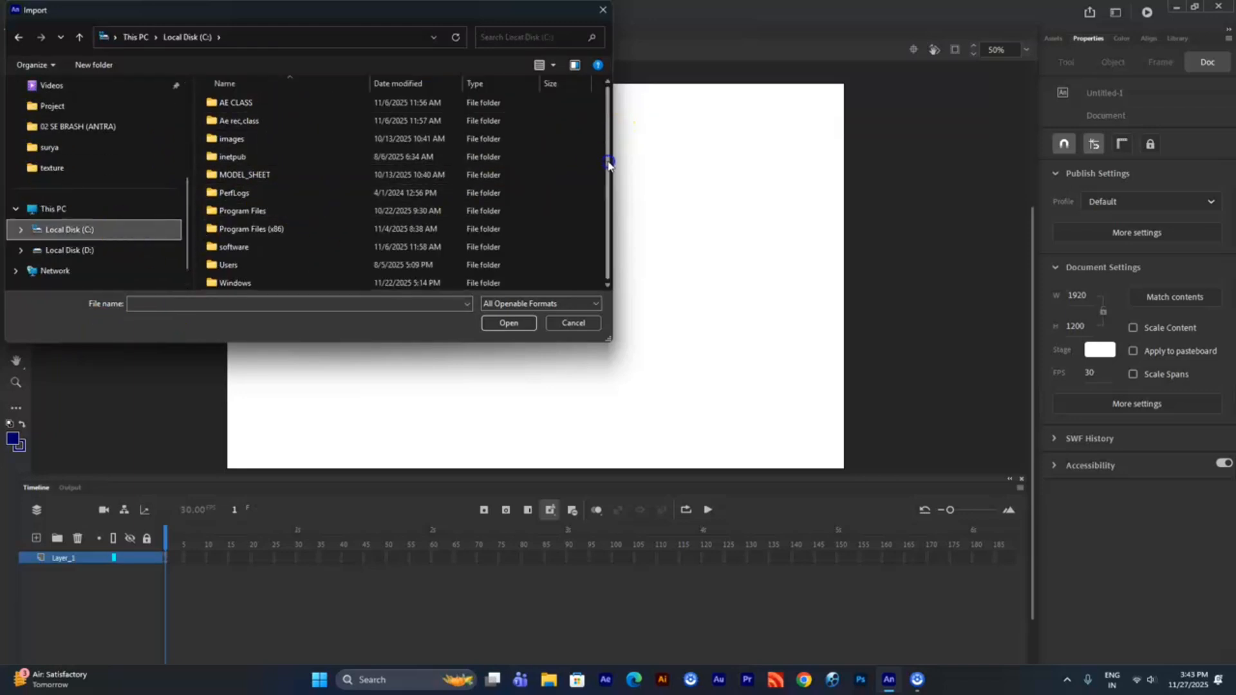
pyautogui.doubleClick(293, 140)
pyautogui.doubleClick(404, 222)
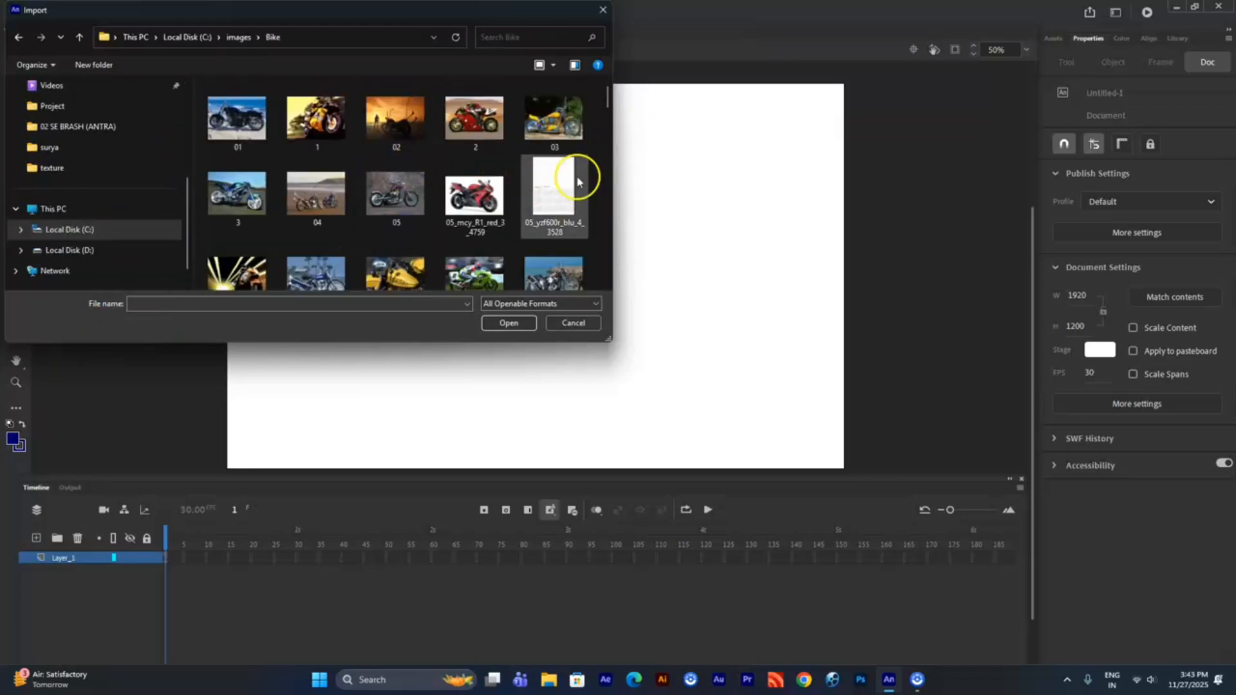
pyautogui.scroll(-4, 607, 127)
pyautogui.scroll(-1, 607, 127)
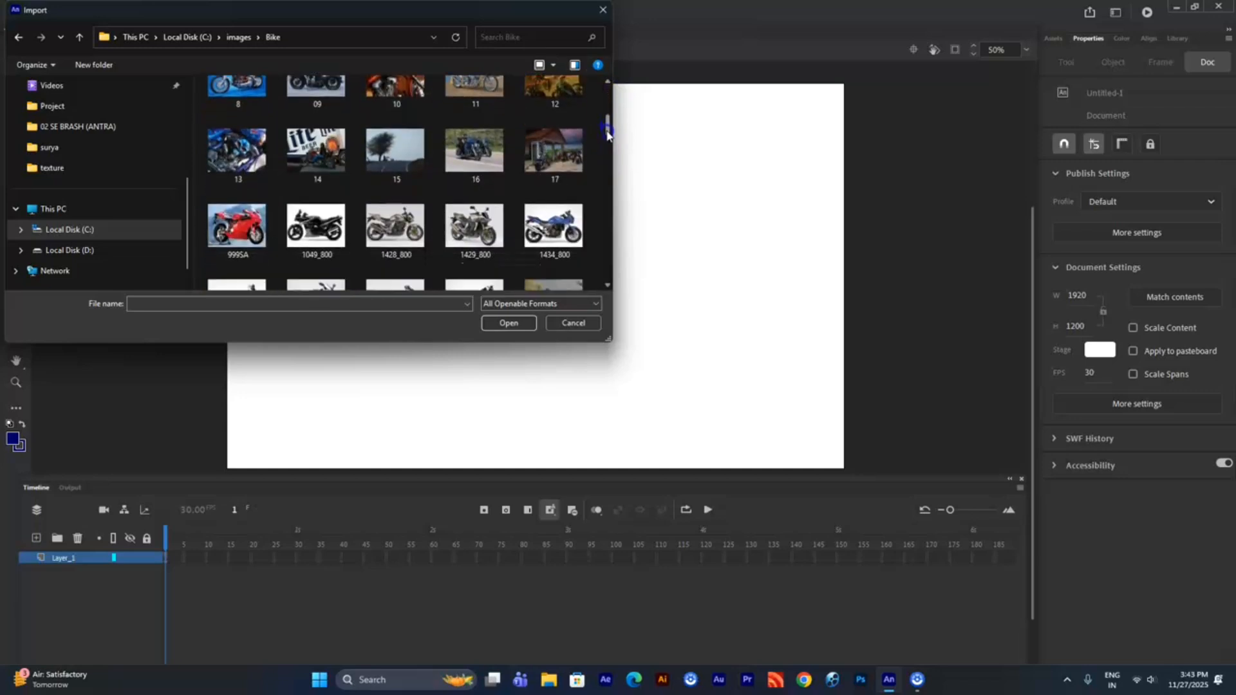
pyautogui.click(552, 221)
pyautogui.click(509, 323)
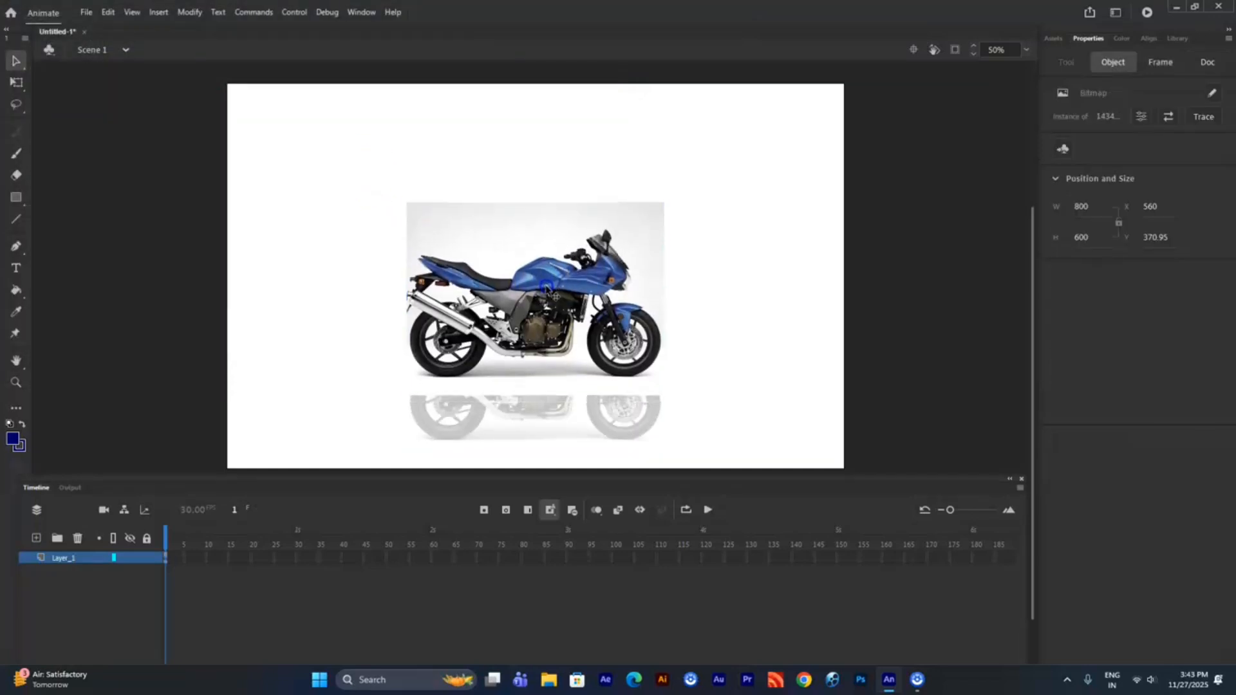
# - Scale the motorcycle image proportionally to about 1595 by 1196 and position it so it spans the stage height
pyautogui.press('q')
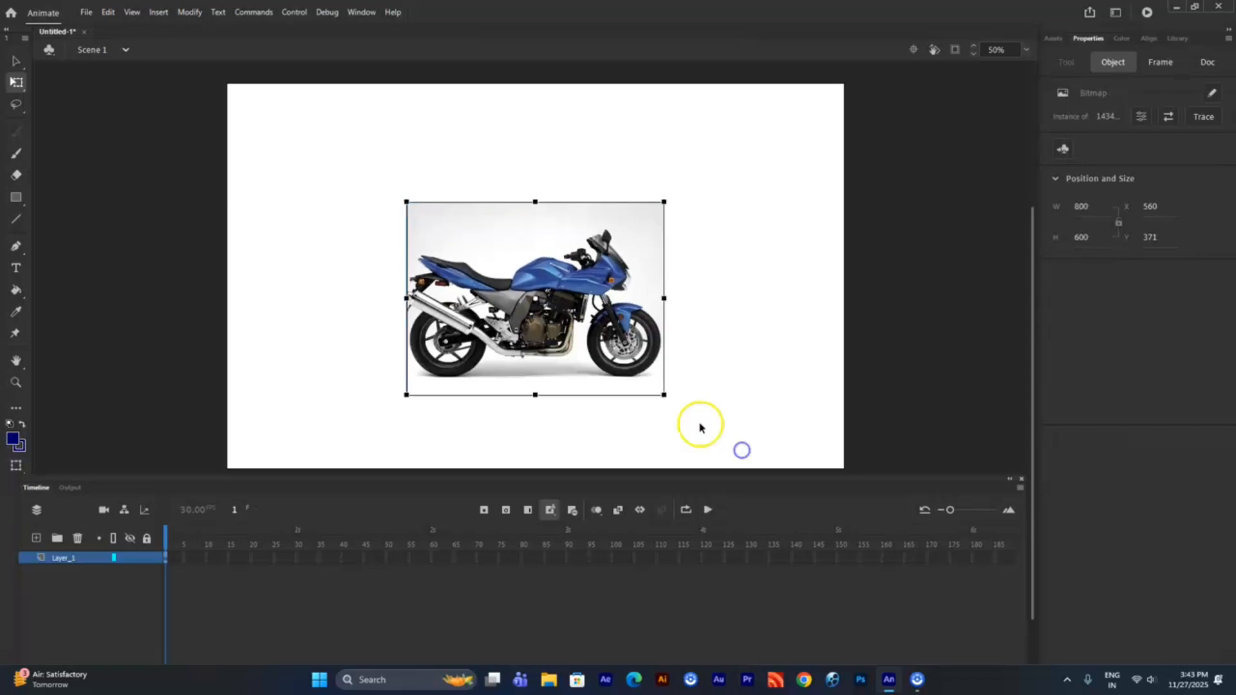
pyautogui.moveTo(664, 395); pyautogui.dragTo(772, 476)
pyautogui.moveTo(597, 310); pyautogui.dragTo(596, 285)
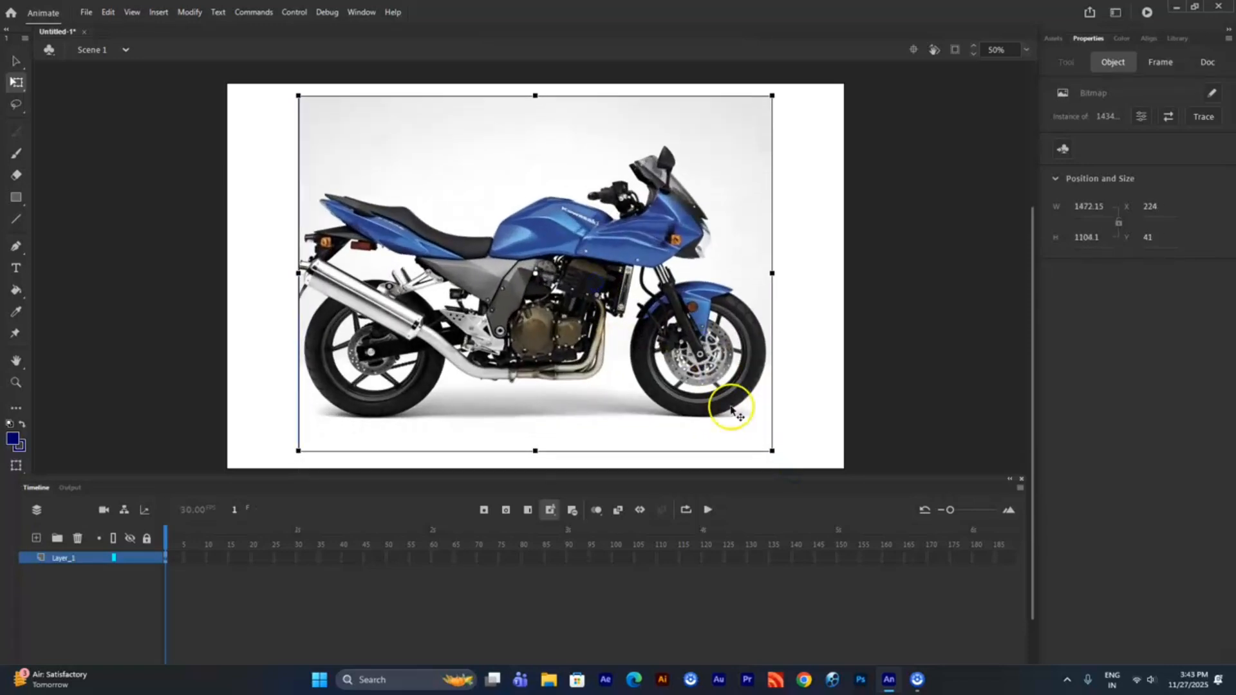
pyautogui.moveTo(772, 451); pyautogui.dragTo(792, 469)
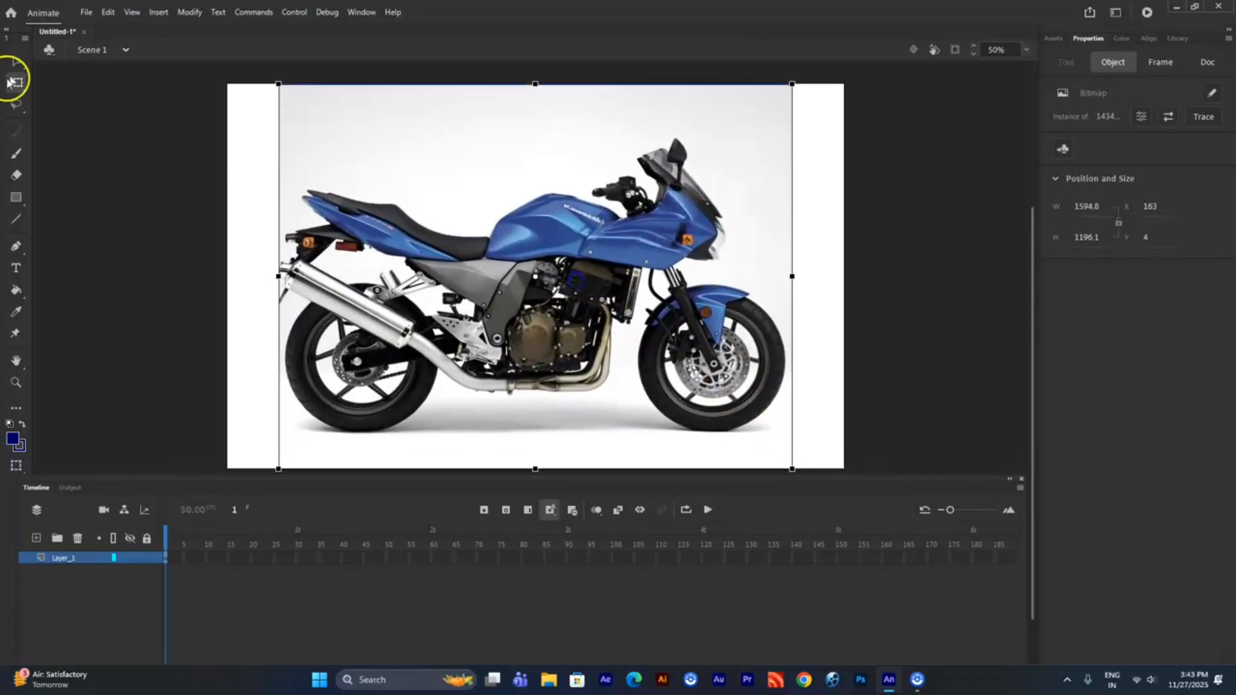
# - Lock the motorcycle layer with its frames extended to frame 45, and add a new layer above it
pyautogui.click(147, 539)
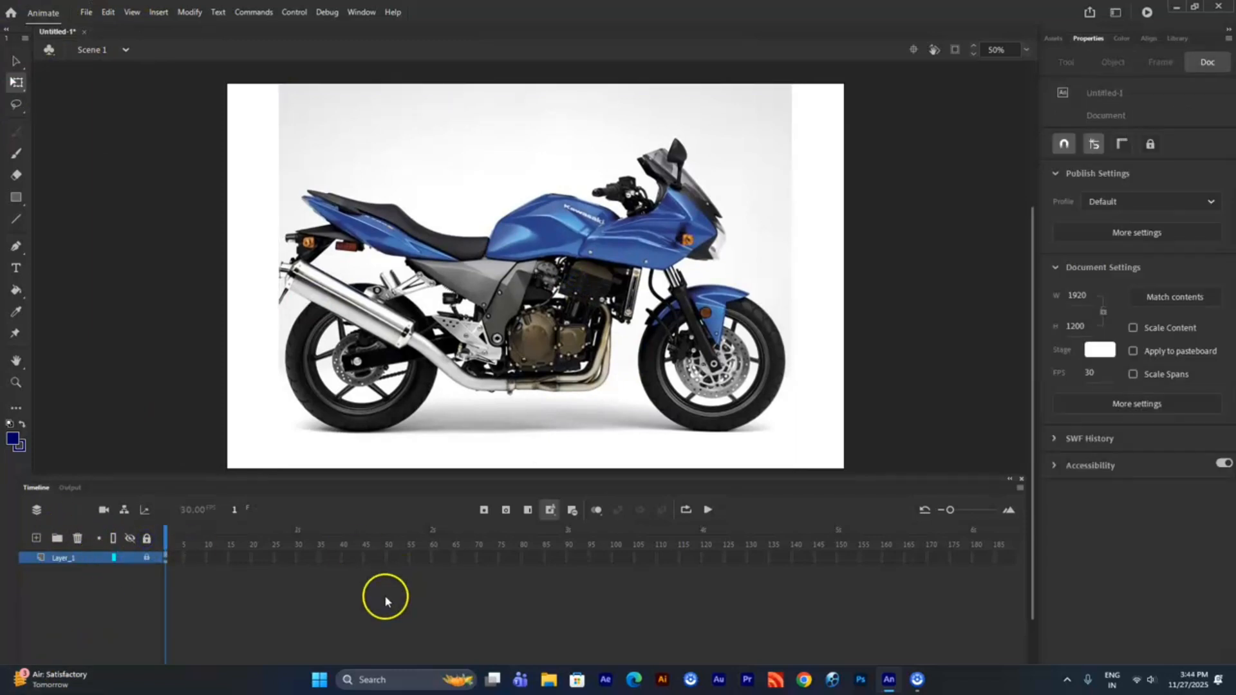
pyautogui.press('F5')
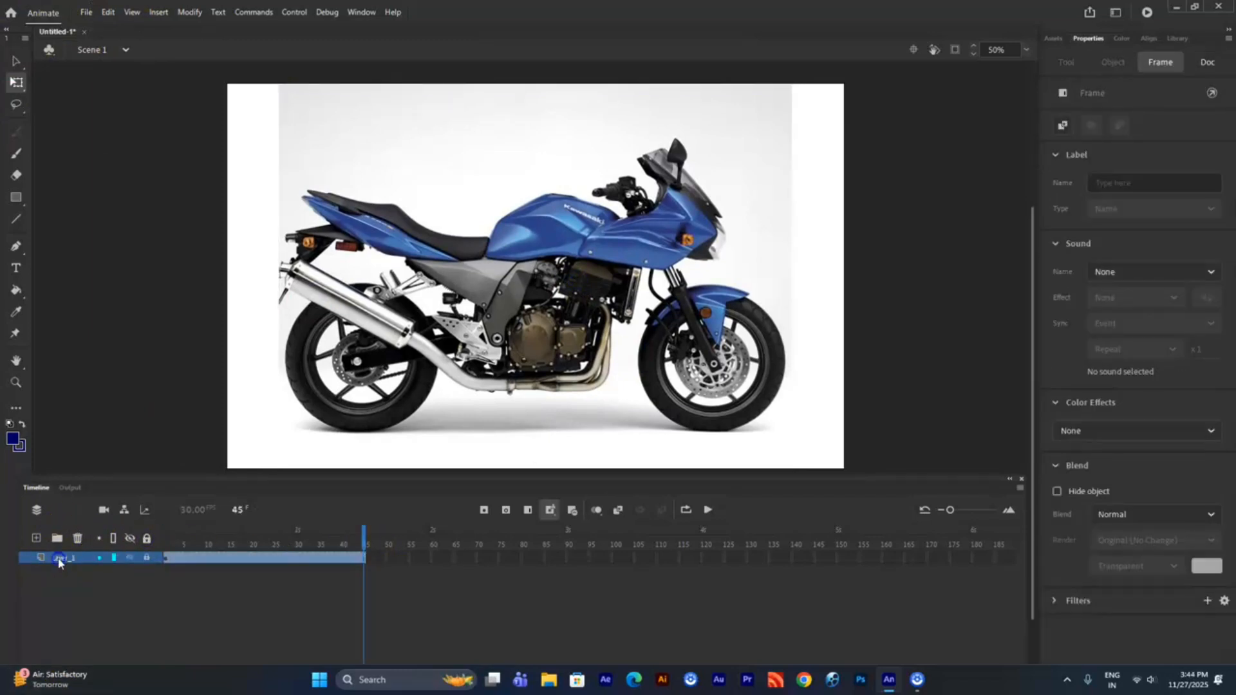
pyautogui.click(37, 539)
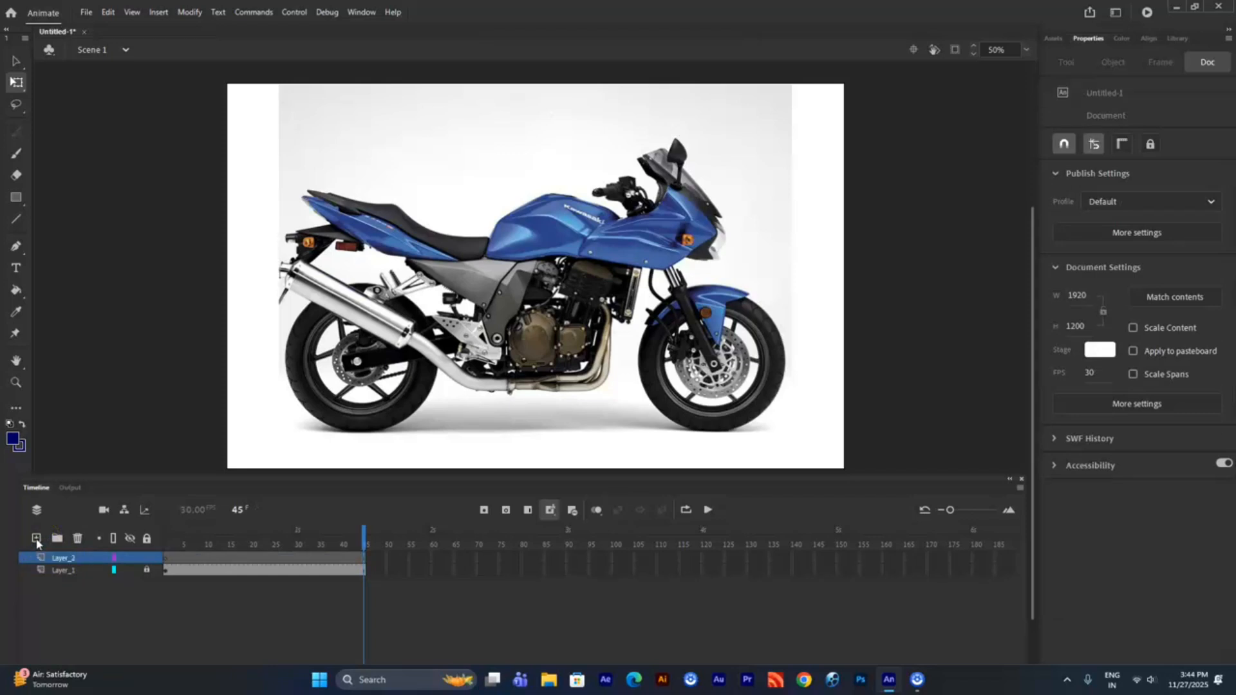
pyautogui.moveTo(239, 531); pyautogui.dragTo(142, 529)
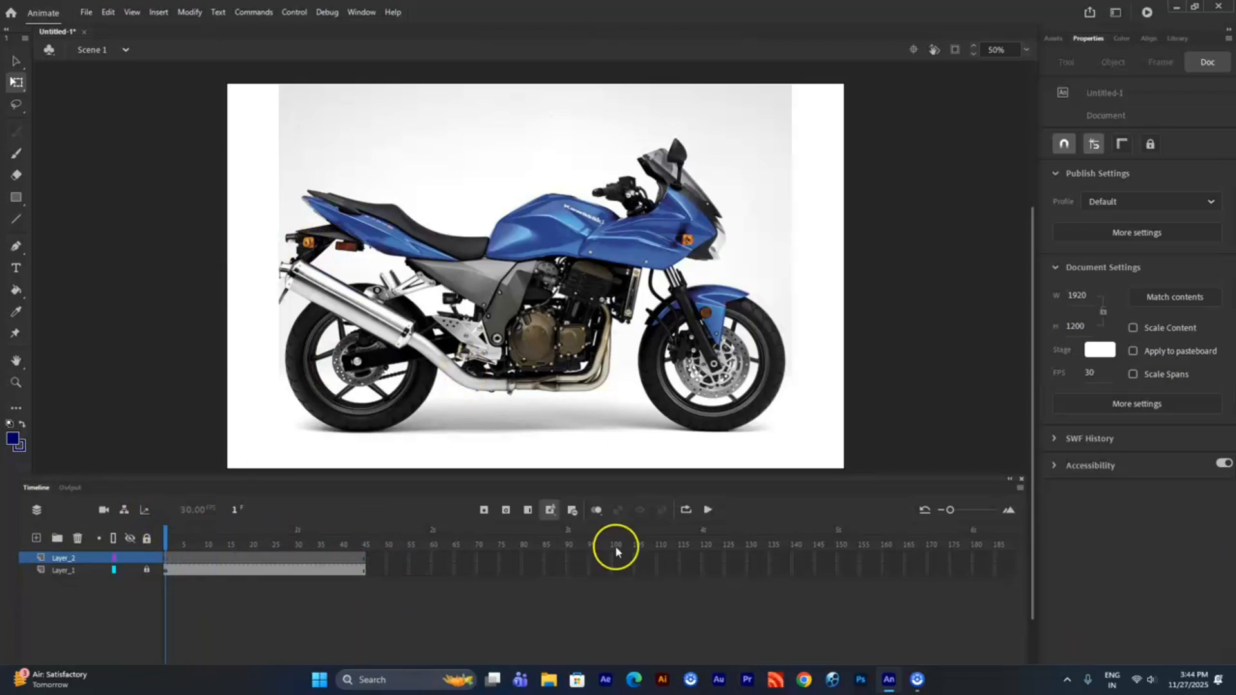
# - Trace the upper edge of the blue tail fairing with the Pen tool, from its rear tip along the underside of the seat
pyautogui.click(17, 250)
pyautogui.hotkey('ctrl', '=')
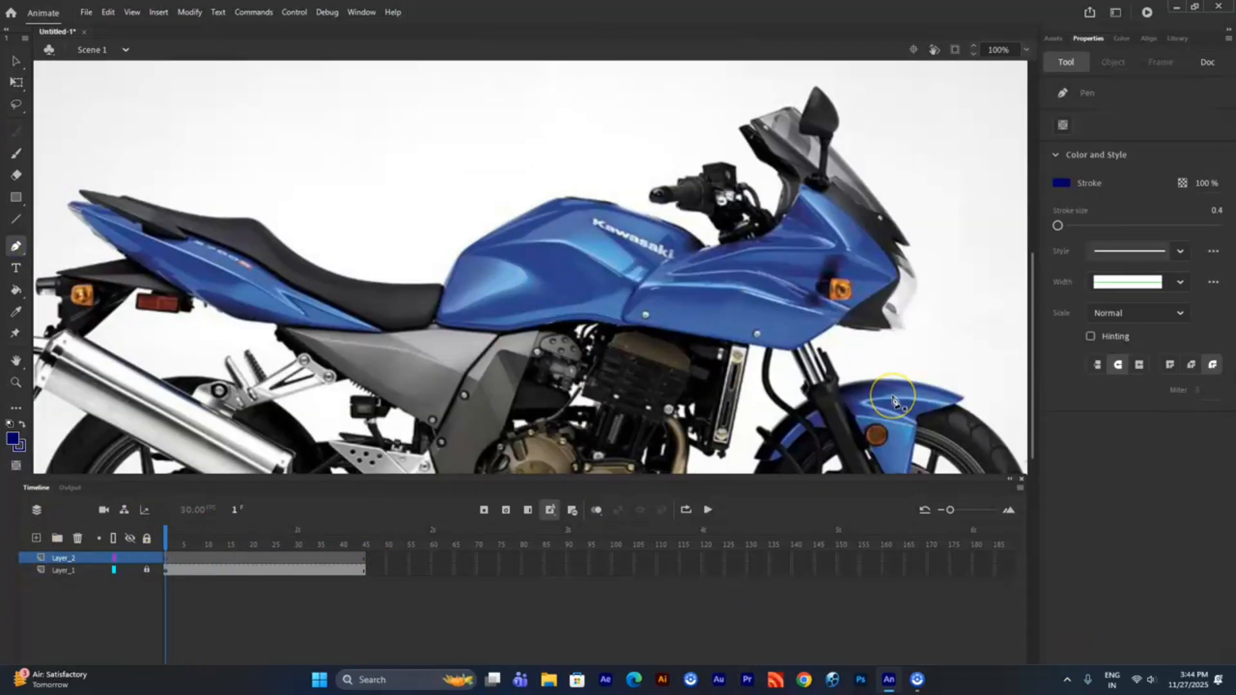
pyautogui.hotkey('ctrl', '=')
pyautogui.moveTo(419, 251); pyautogui.dragTo(680, 263)
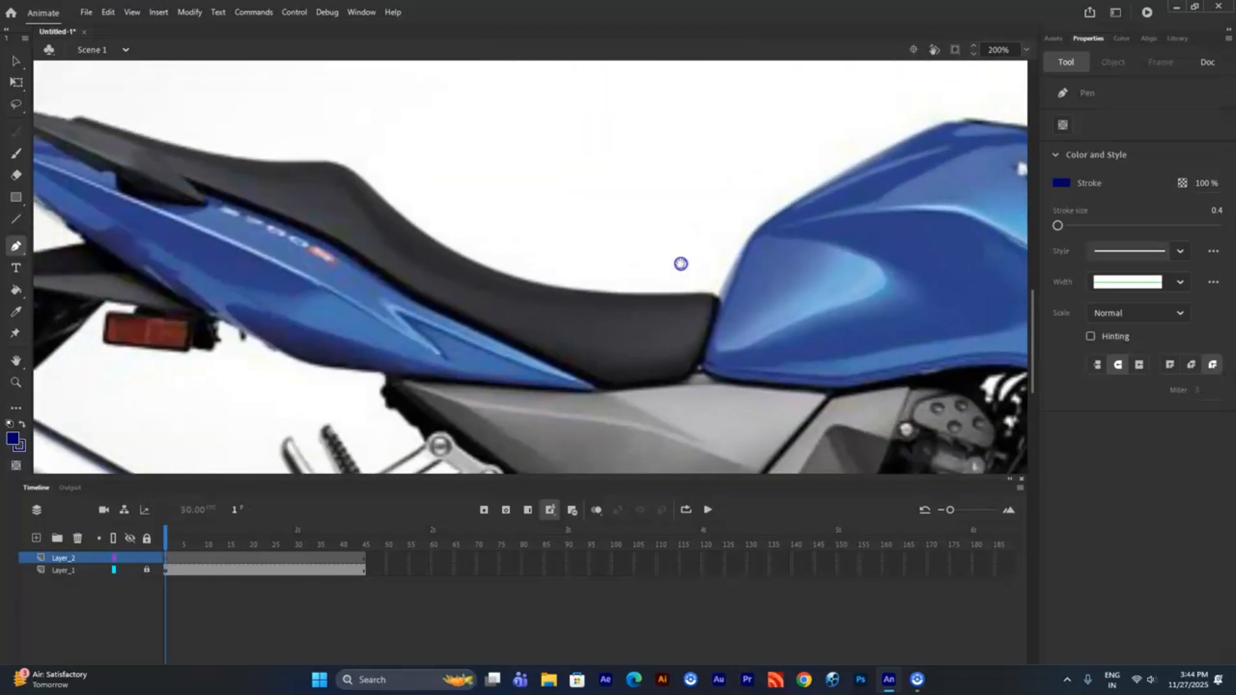
pyautogui.moveTo(504, 278); pyautogui.dragTo(641, 294)
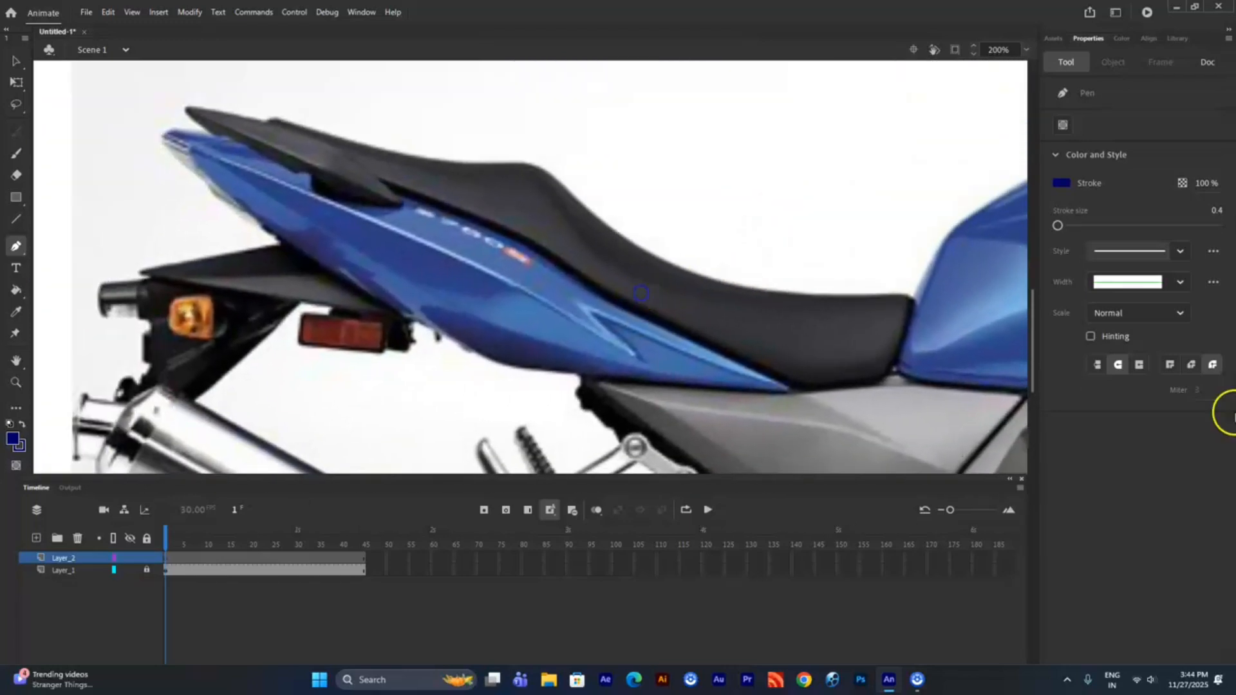
pyautogui.click(205, 136)
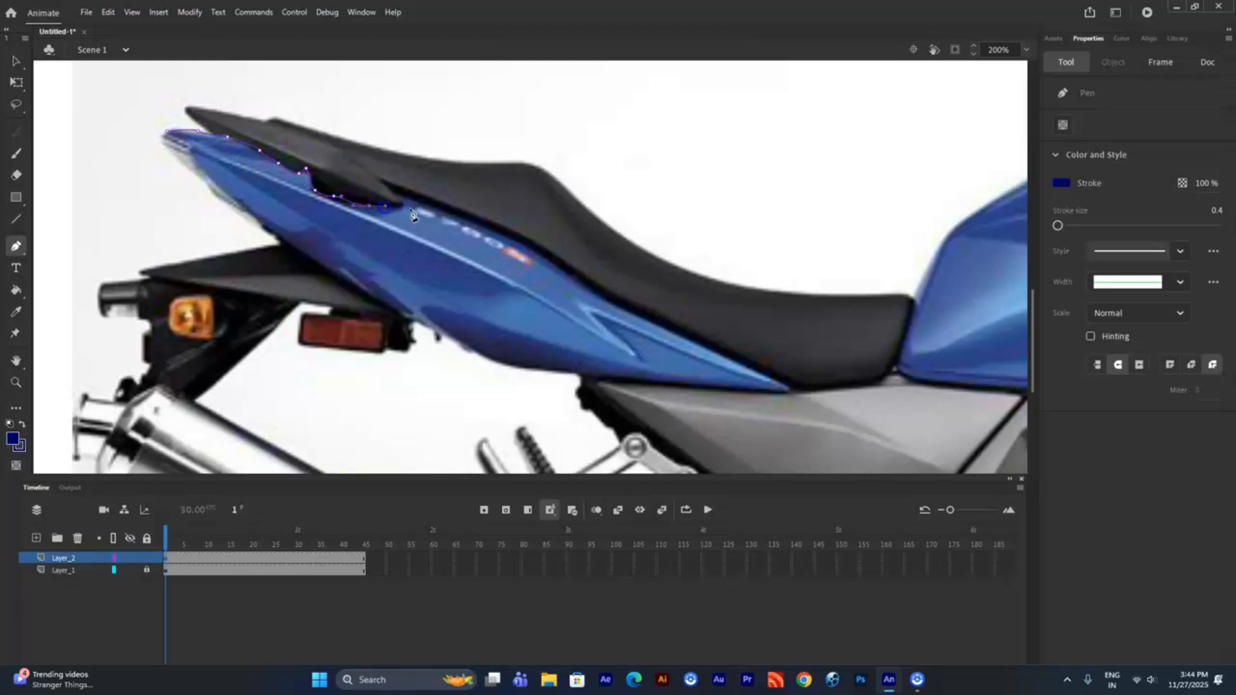
pyautogui.moveTo(474, 229); pyautogui.dragTo(592, 295)
pyautogui.hotkey('ctrl', 'z')
pyautogui.click(457, 217)
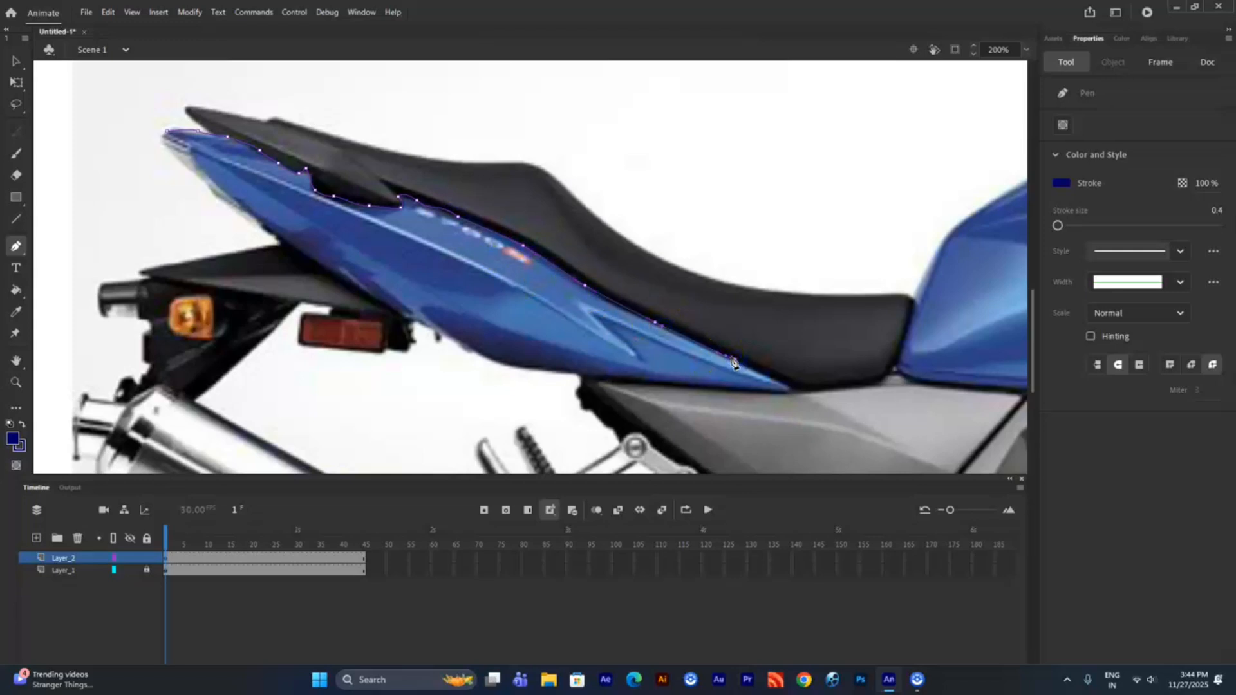
# - Trace the tail fairing's lower edge back to the rear tip to close its outline
pyautogui.moveTo(660, 383); pyautogui.dragTo(626, 381)
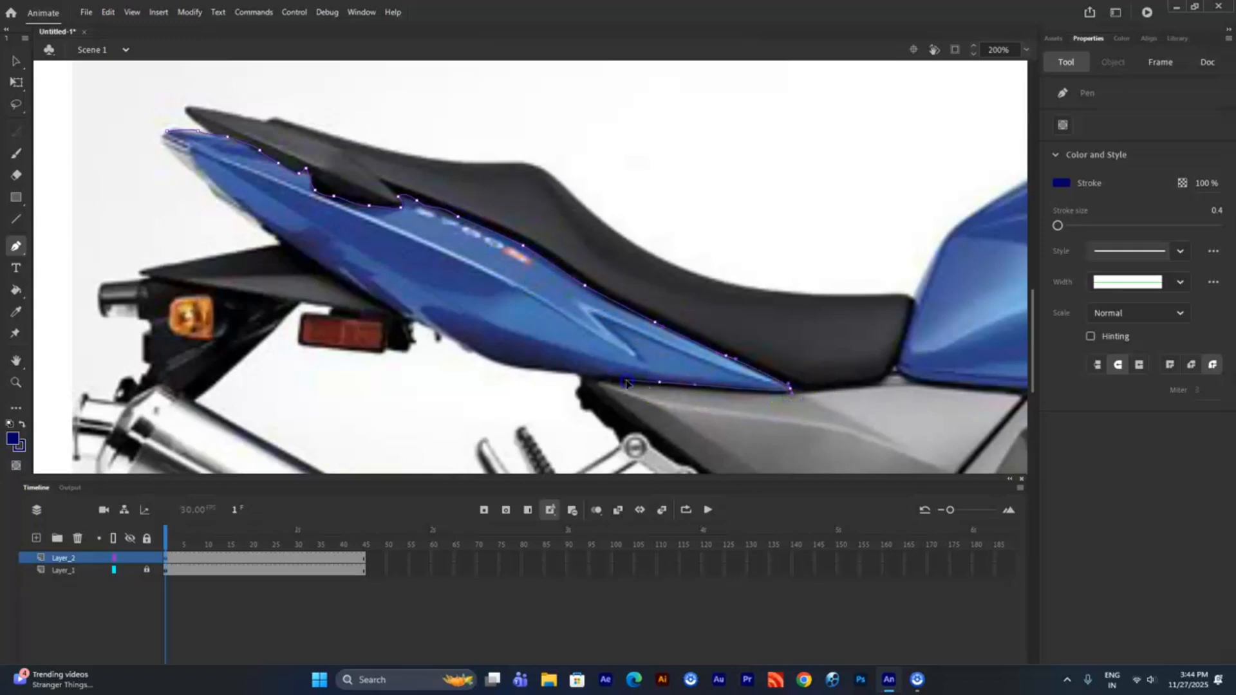
pyautogui.click(660, 385)
pyautogui.moveTo(528, 372); pyautogui.dragTo(557, 370)
pyautogui.moveTo(430, 315); pyautogui.dragTo(415, 325)
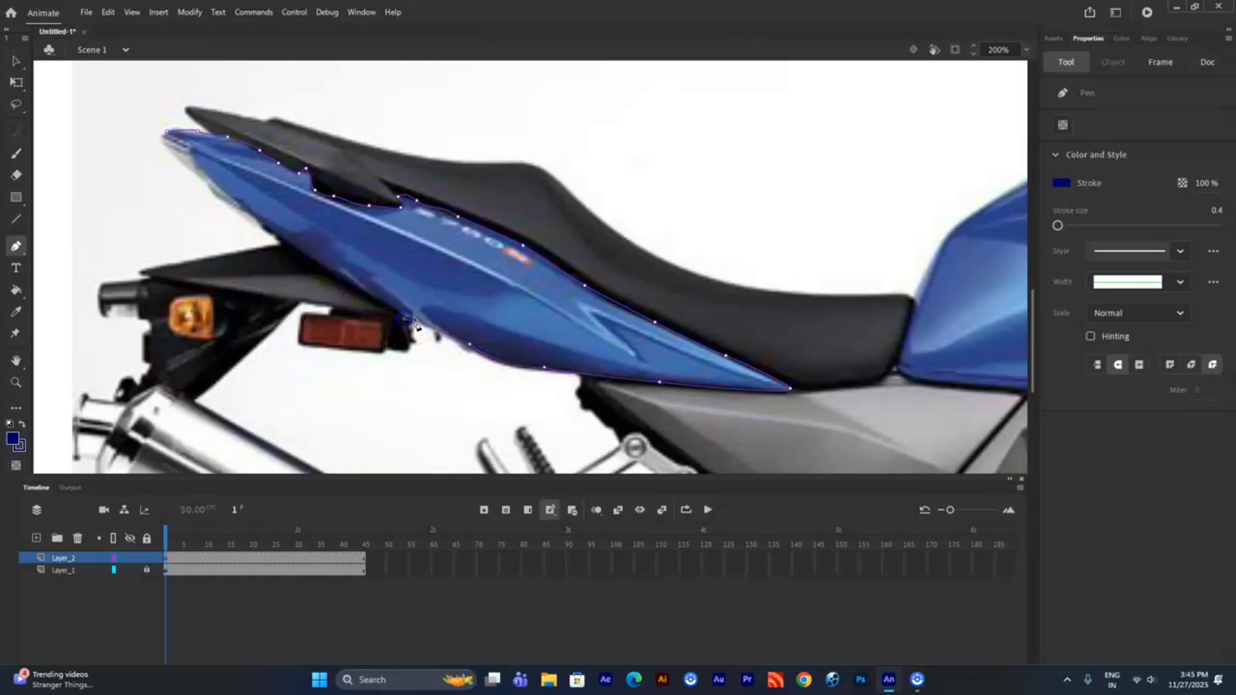
pyautogui.moveTo(277, 237); pyautogui.dragTo(217, 209)
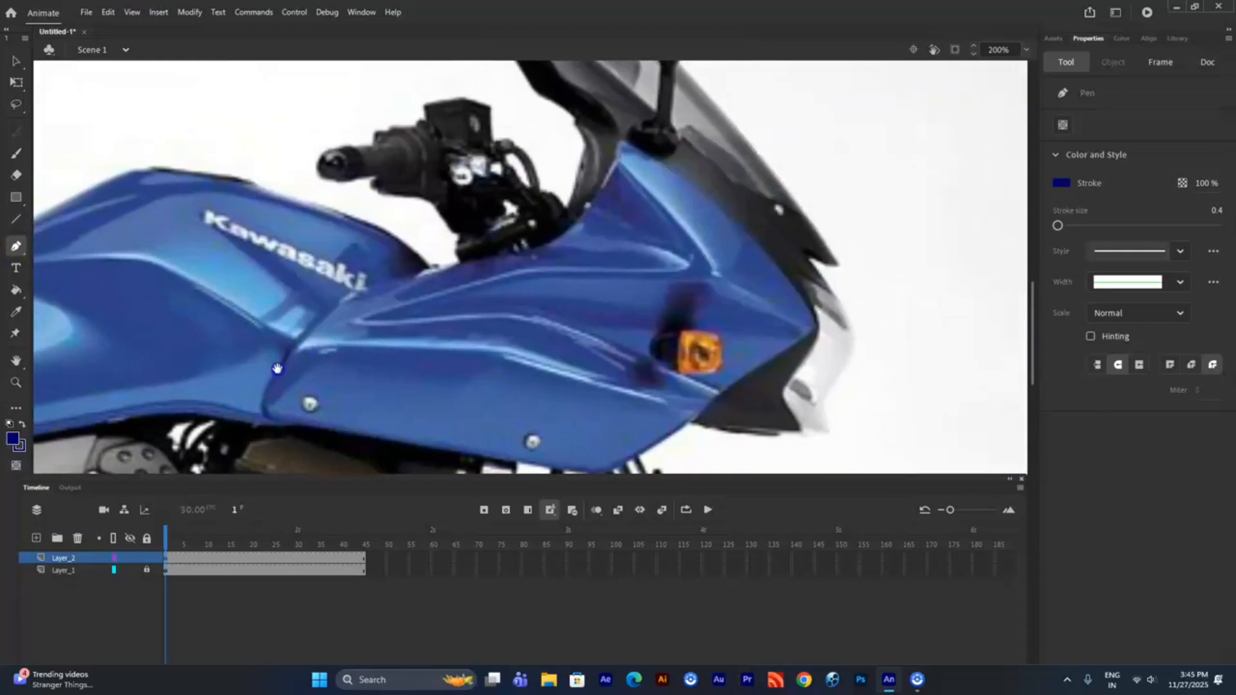
# - Trace a closed Pen outline around the blue front fairing, from its lower corner at the tank up around the nose and back
pyautogui.click(336, 402)
pyautogui.click(332, 348)
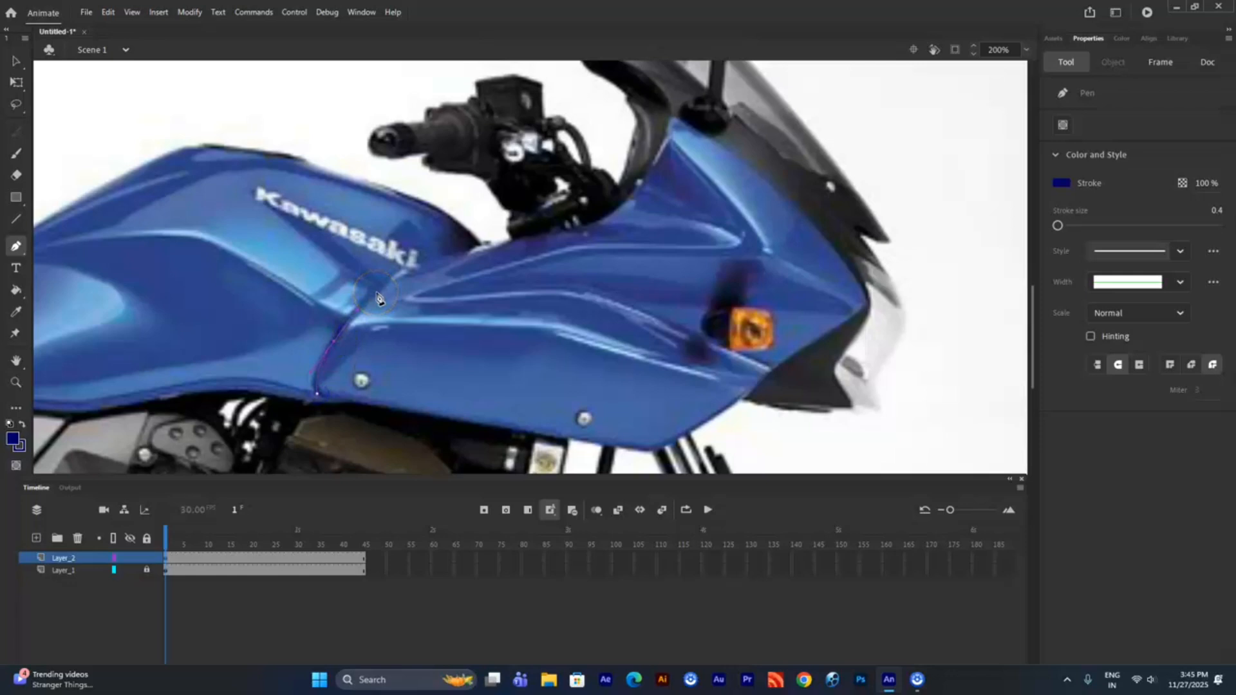
pyautogui.click(405, 278)
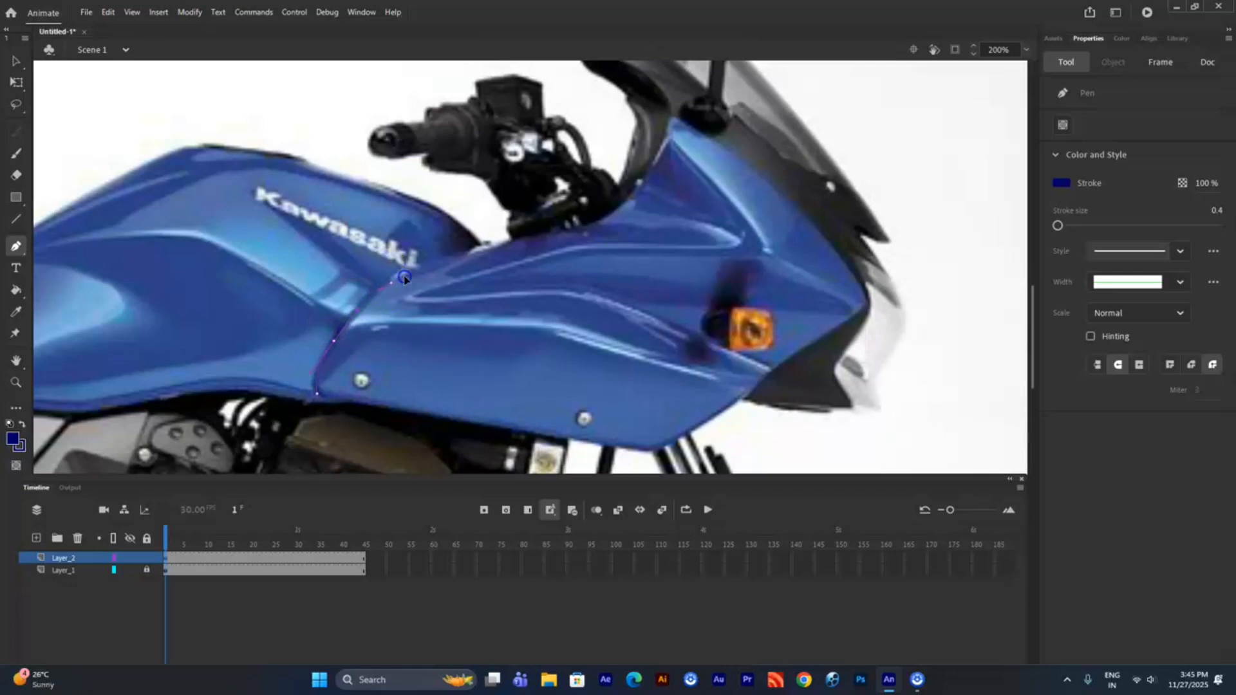
pyautogui.click(476, 249)
pyautogui.click(555, 233)
pyautogui.click(672, 117)
pyautogui.click(707, 133)
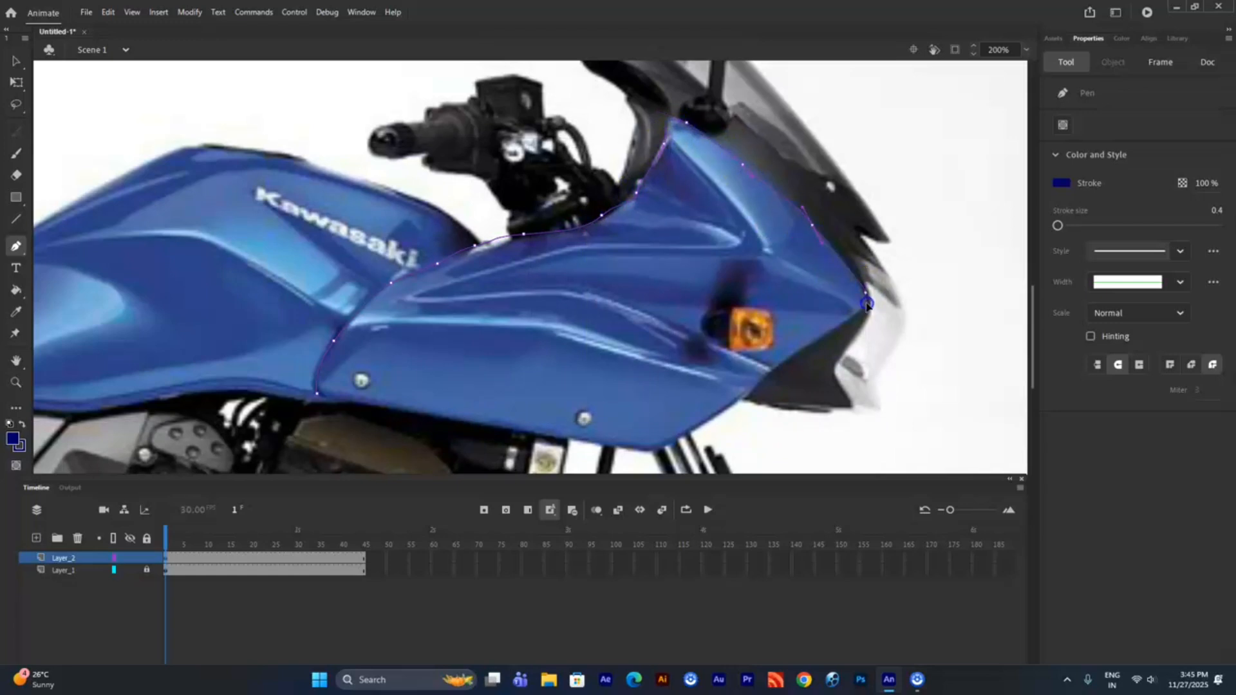
pyautogui.click(866, 291)
pyautogui.click(645, 449)
pyautogui.click(312, 391)
# - Adjust the upper edge of the front fairing outline below the handlebar to follow the bodywork
pyautogui.press('v')
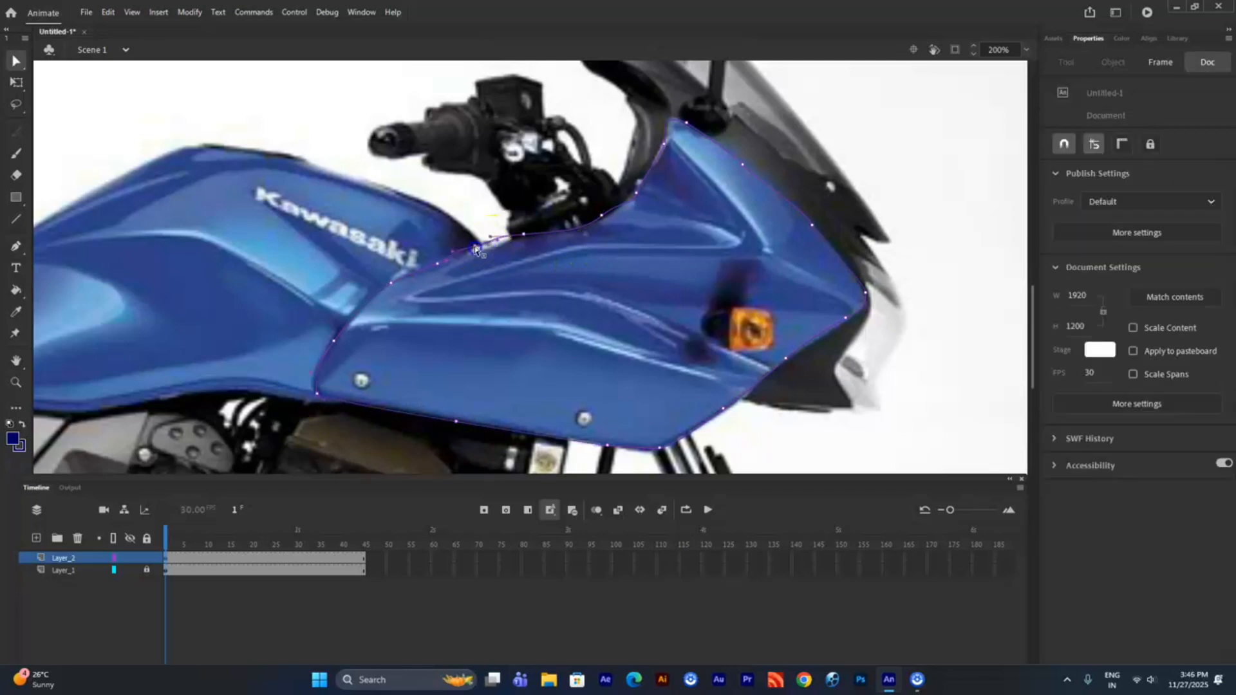
pyautogui.click(477, 249)
pyautogui.click(522, 236)
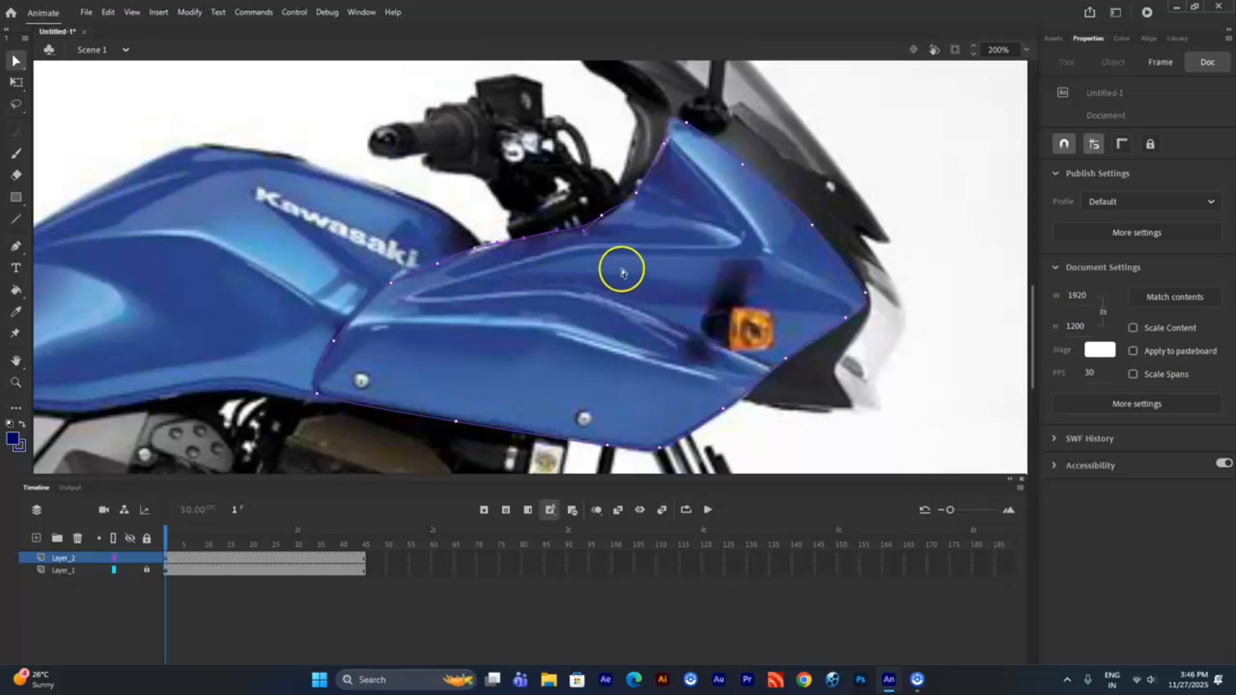
# - Fill the tail fairing and front fairing outlines with dark blue using the Paint Bucket
pyautogui.hotkey('ctrl', '-')
pyautogui.moveTo(500, 252); pyautogui.dragTo(687, 177)
pyautogui.click(16, 289)
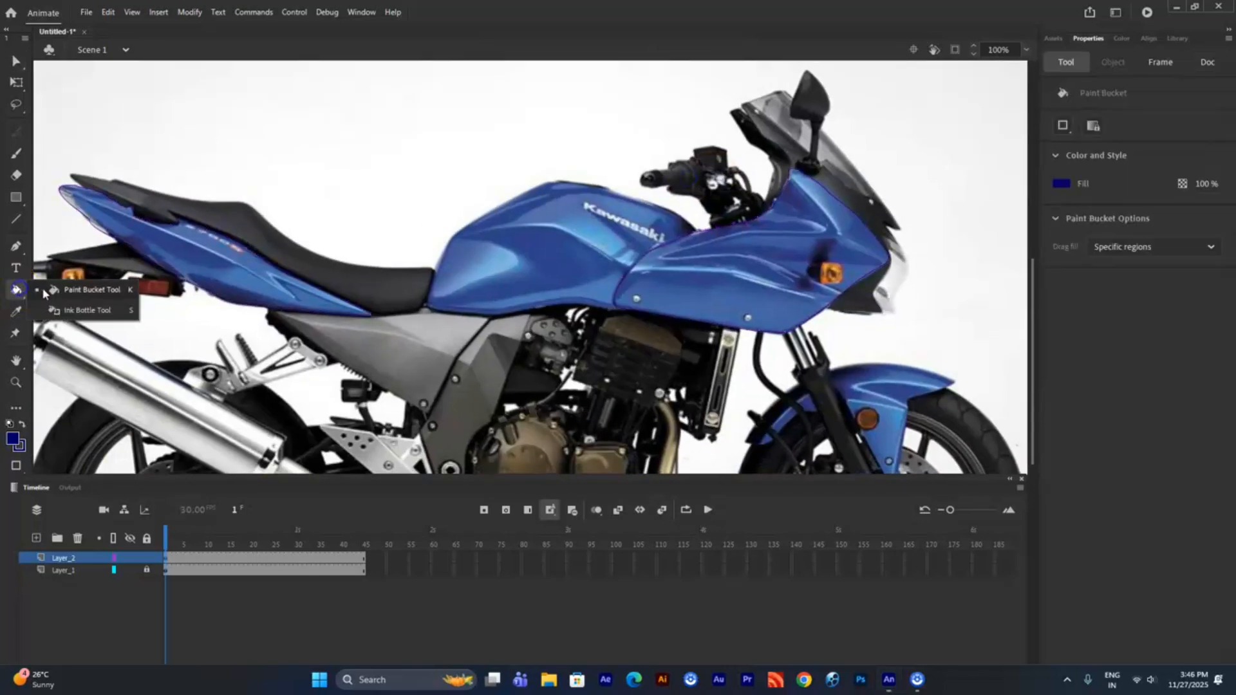
pyautogui.click(199, 267)
pyautogui.click(719, 284)
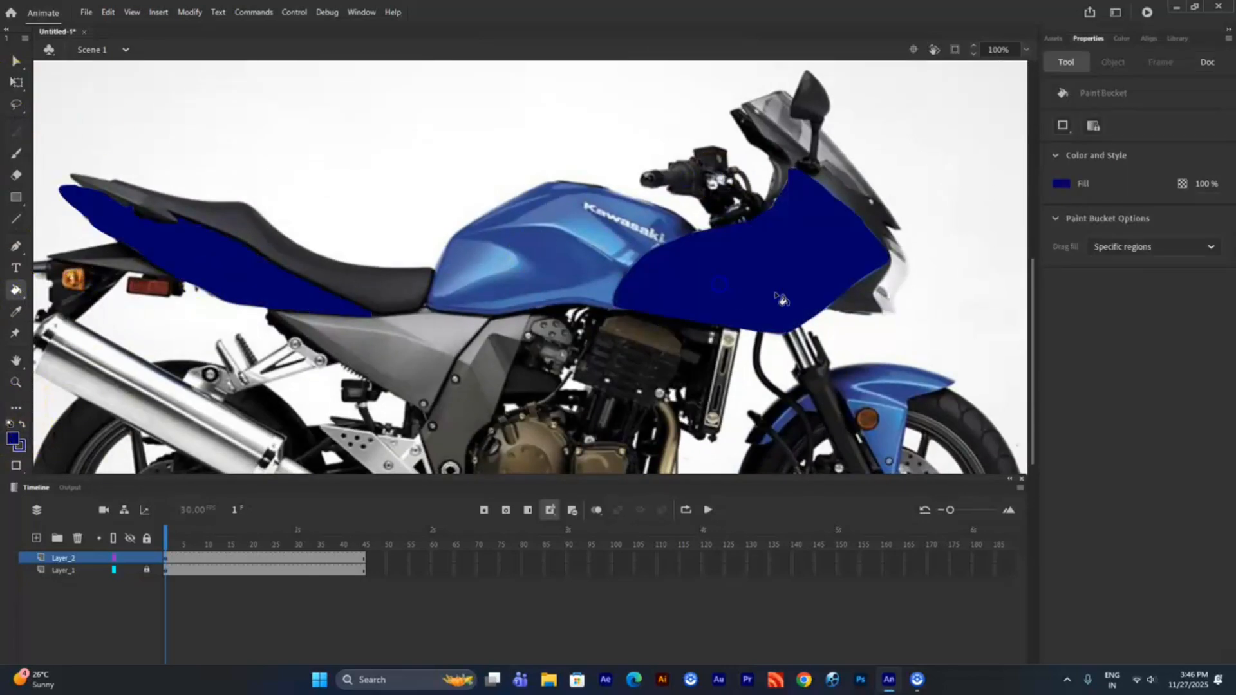
# - Add a new layer between Layer_2 and Layer_1 and draw a tall dark blue rectangle along the stage's left edge
pyautogui.press('v')
pyautogui.click(37, 539)
pyautogui.hotkey('ctrl', '-')
pyautogui.hotkey('ctrl', '-')
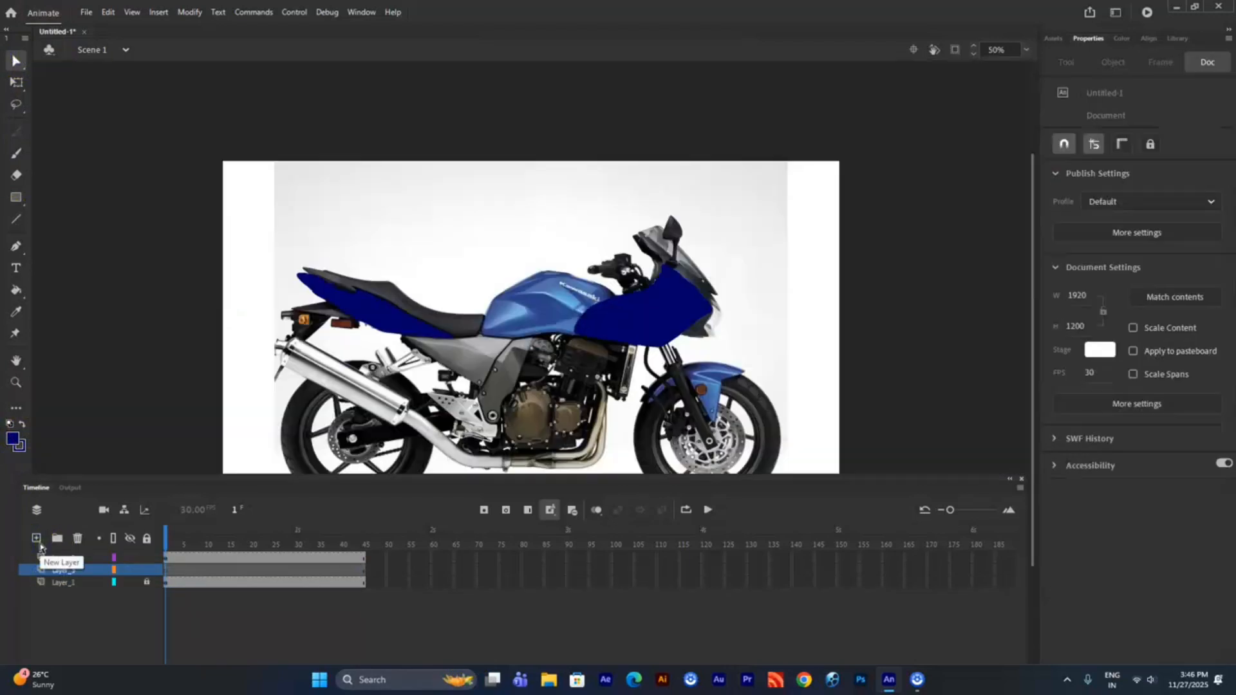
pyautogui.click(16, 197)
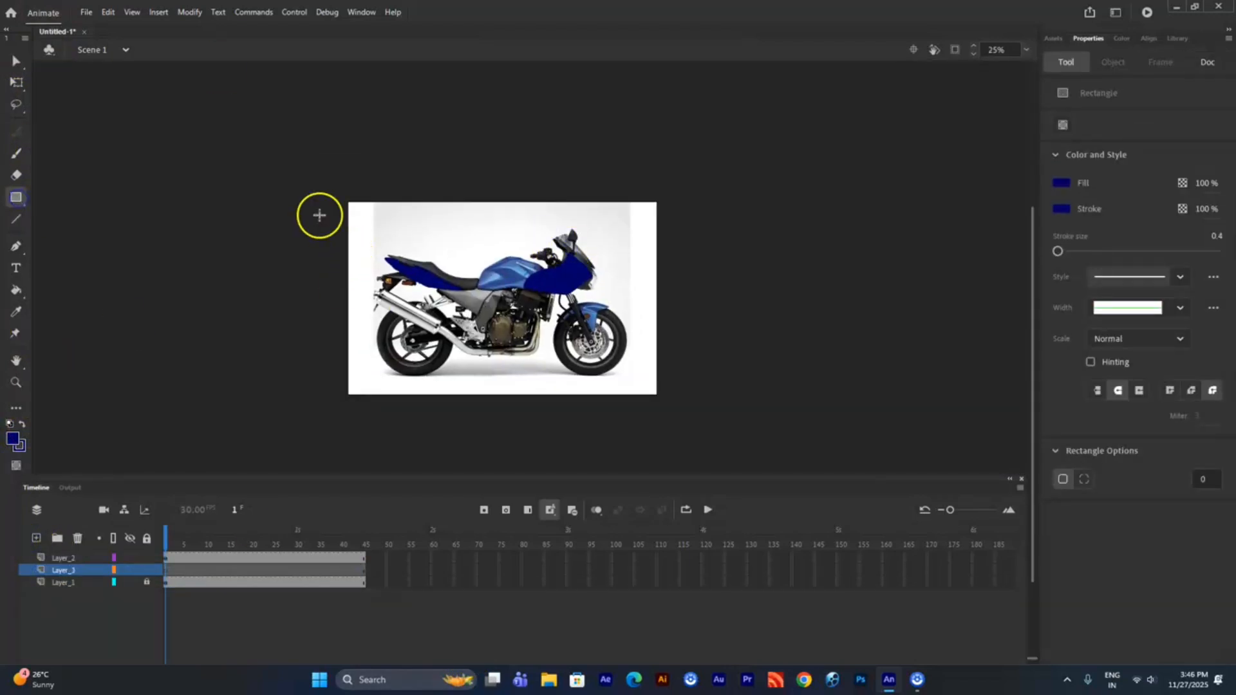
pyautogui.moveTo(307, 210); pyautogui.dragTo(353, 402)
# - Lock Layer_2 and remove the outline of the dark blue rectangle on Layer_3
pyautogui.click(16, 61)
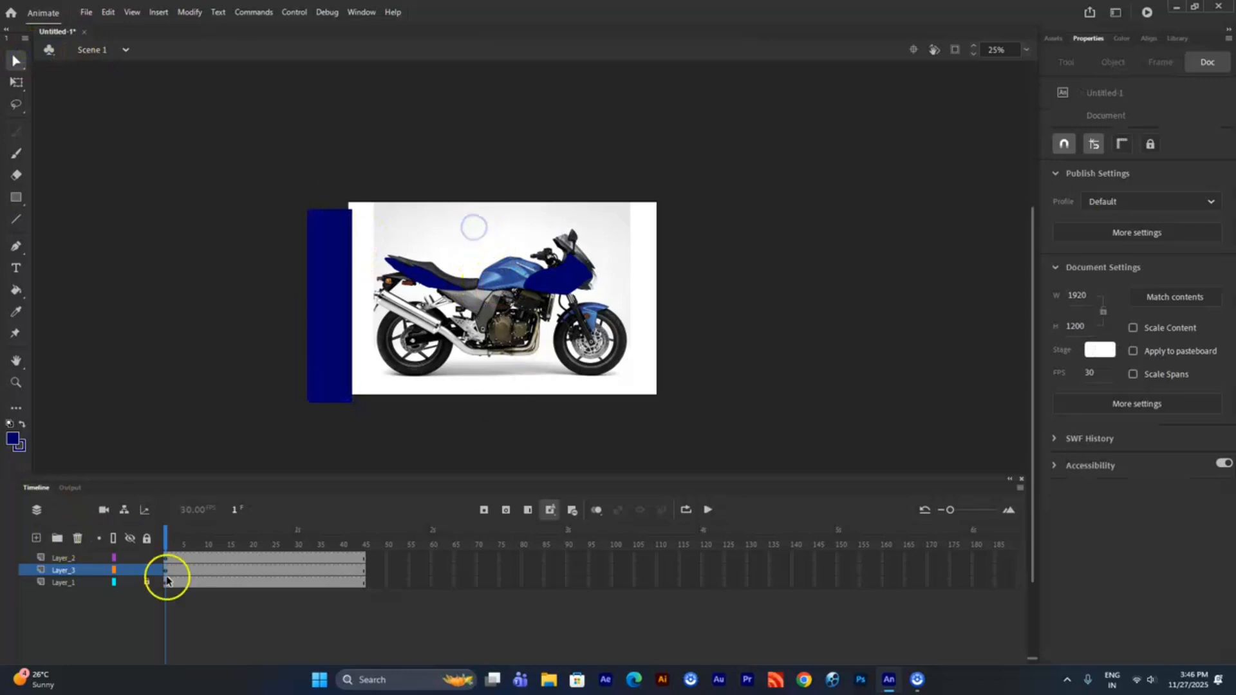
pyautogui.click(147, 557)
pyautogui.click(166, 571)
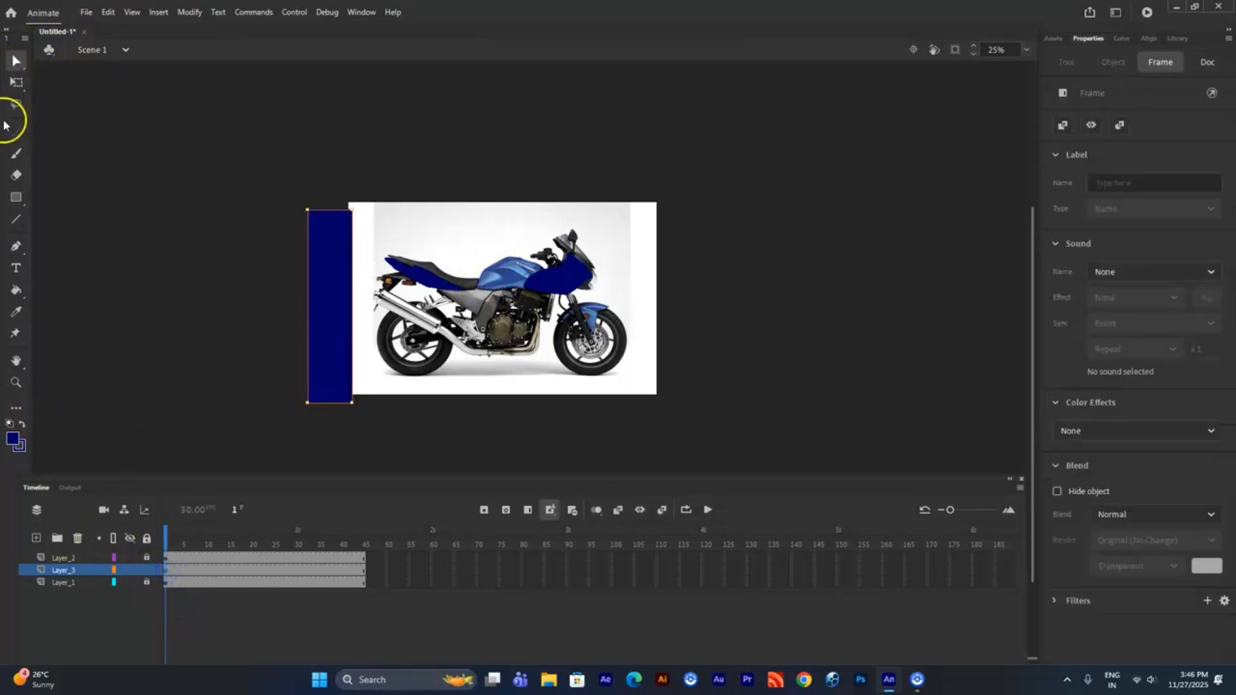
pyautogui.click(331, 216)
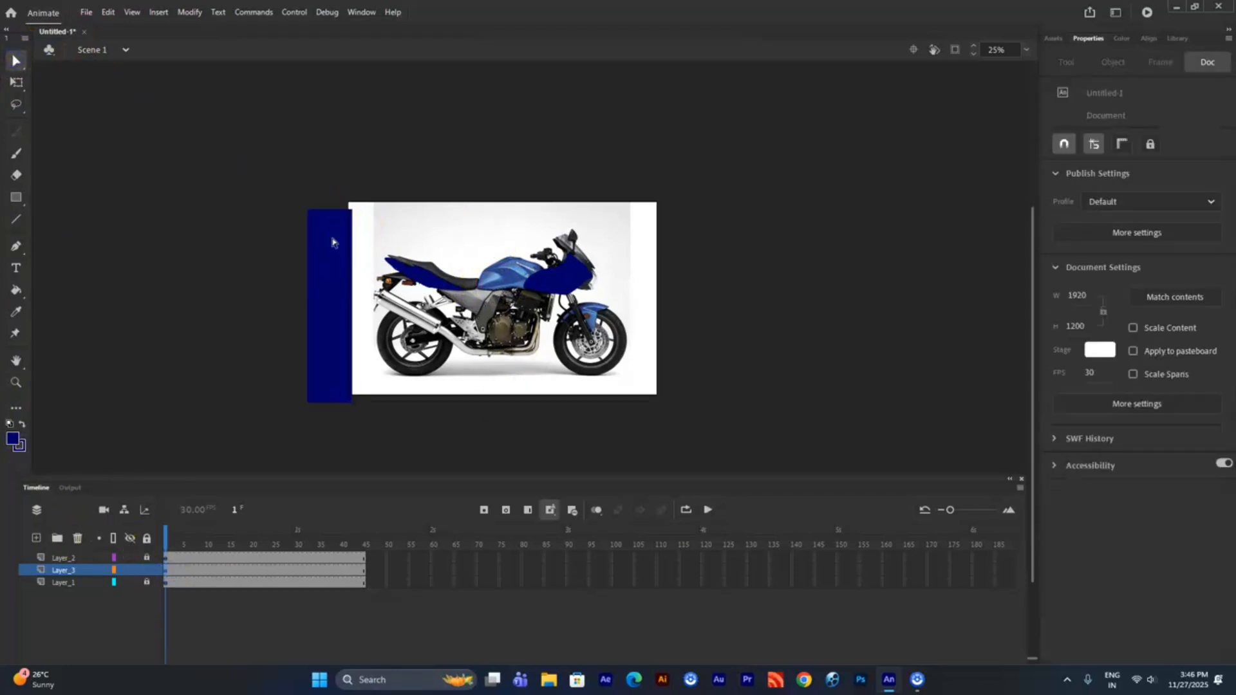
pyautogui.click(339, 254)
pyautogui.click(313, 200)
pyautogui.doubleClick(317, 211)
# - Change the rectangle's fill to a linear gradient with an additional middle colour stop
pyautogui.click(329, 238)
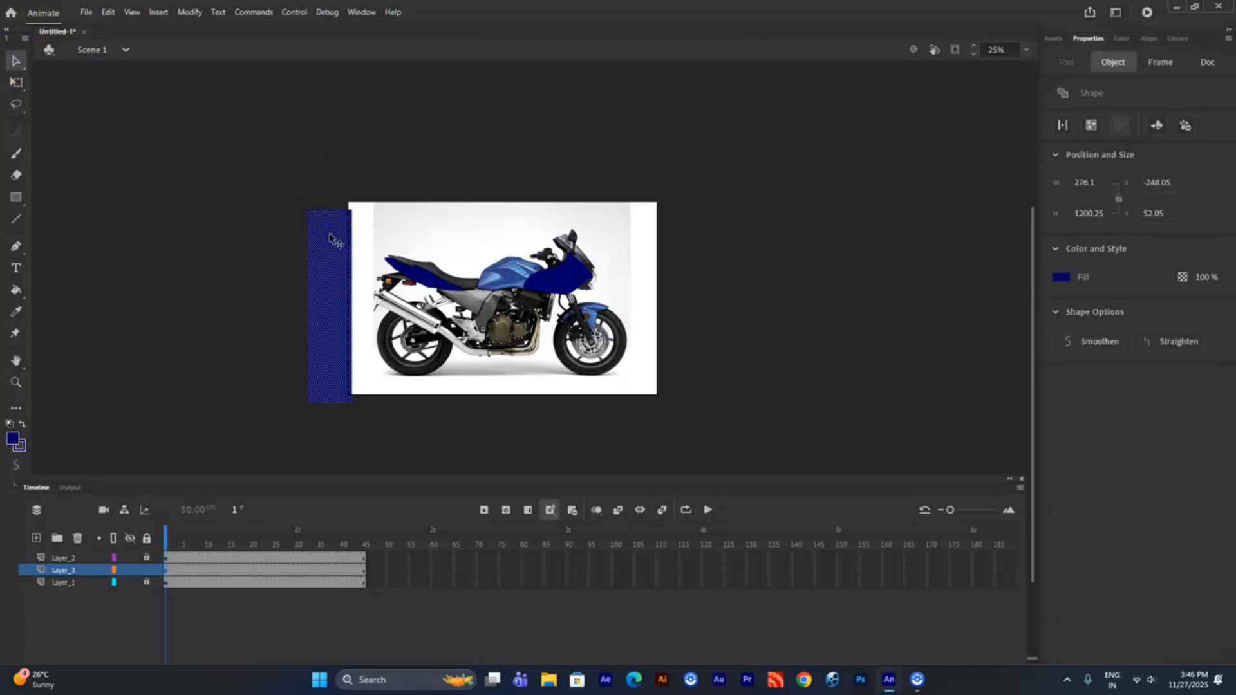
pyautogui.hotkey('ctrl', 'shift', 'F9')
pyautogui.click(1137, 66)
pyautogui.click(1133, 119)
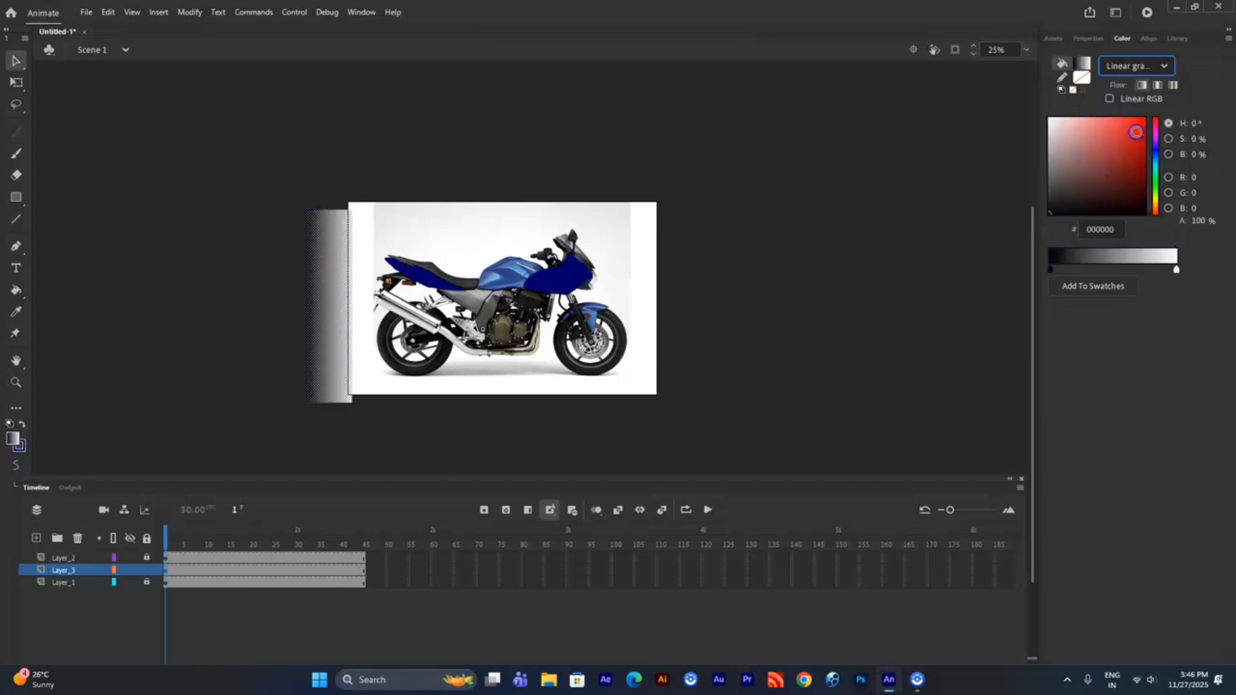
pyautogui.click(1119, 267)
# - Set all three gradient stops to white, with the two end stops at 0% alpha
pyautogui.doubleClick(1051, 269)
pyautogui.click(857, 353)
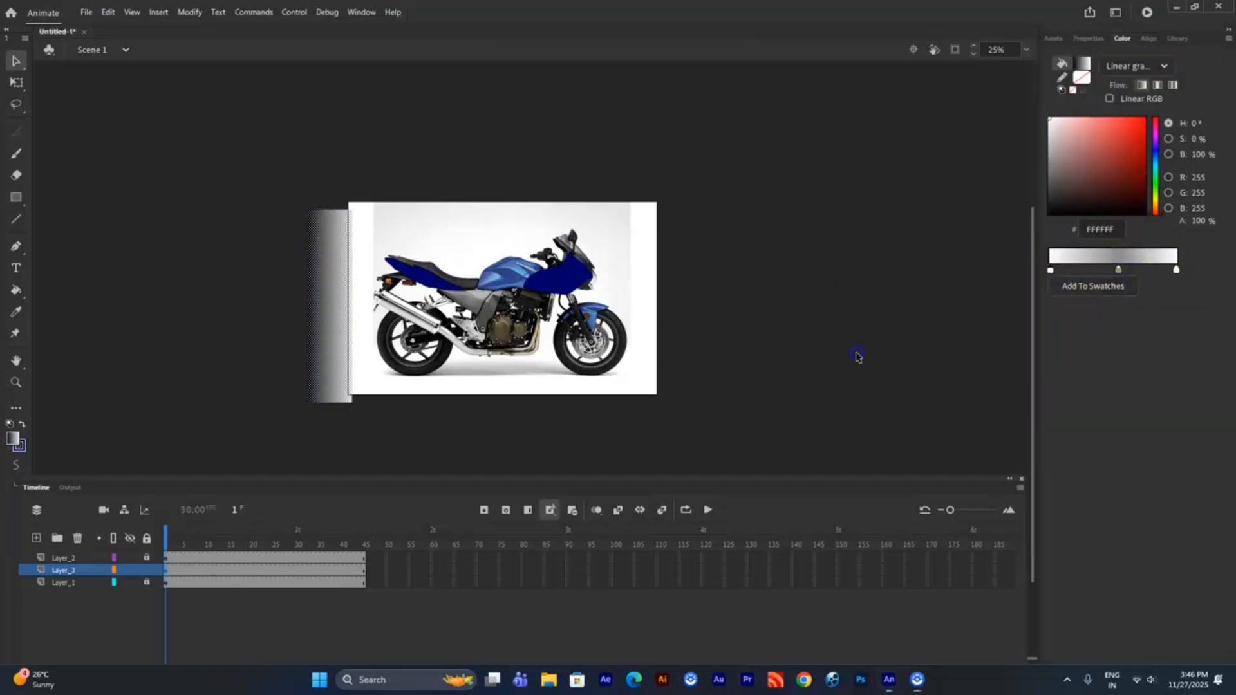
pyautogui.doubleClick(1177, 270)
pyautogui.click(985, 351)
pyautogui.doubleClick(1119, 270)
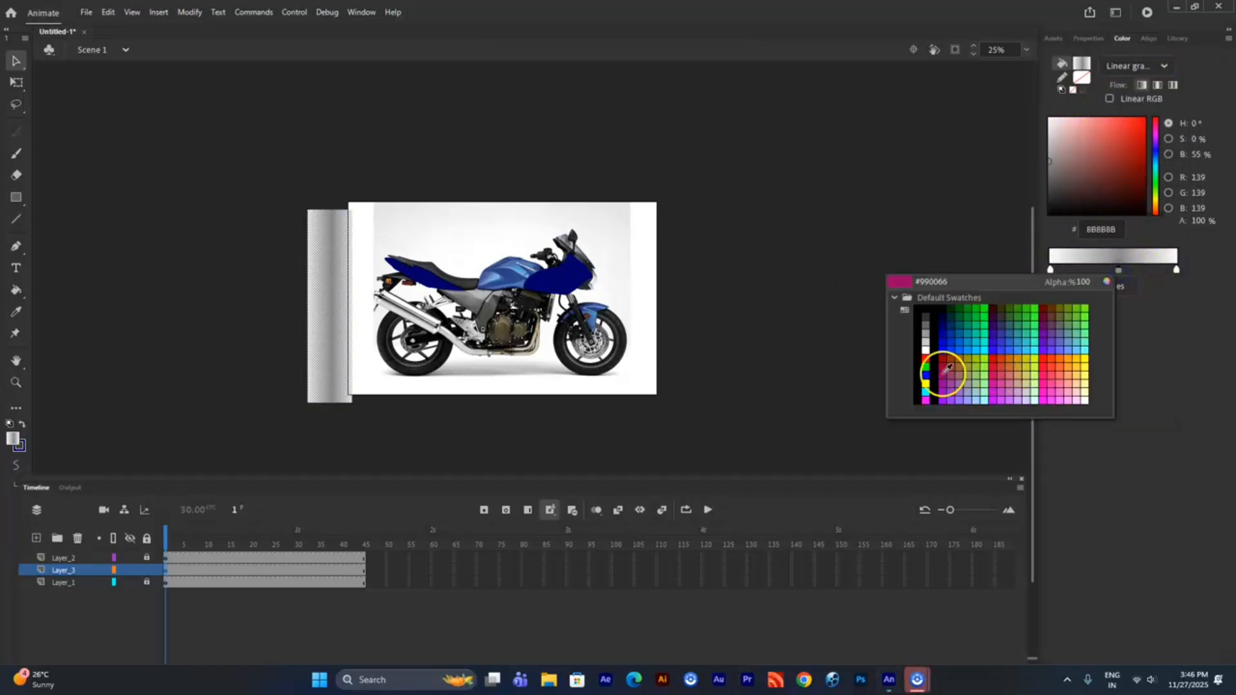
pyautogui.click(925, 351)
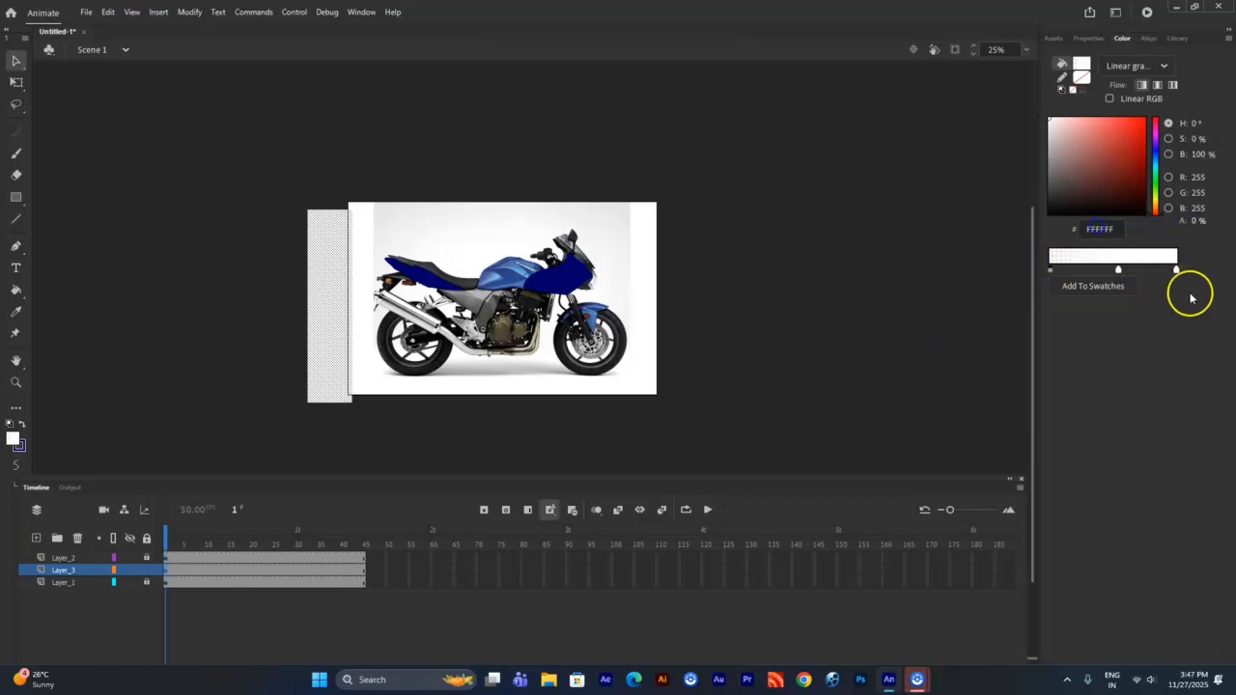
pyautogui.click(267, 264)
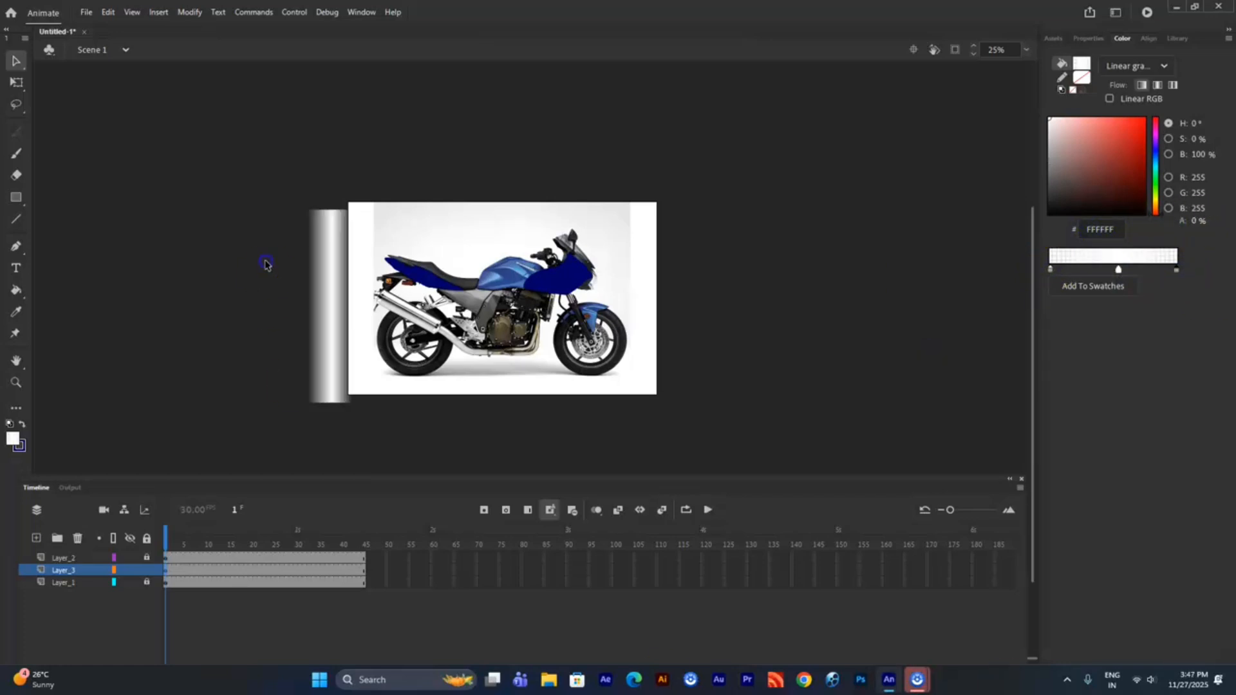
# - Tilt the gradient strip clockwise beside the stage's left edge and convert it to a movie clip symbol
pyautogui.moveTo(345, 311); pyautogui.dragTo(316, 298)
pyautogui.press('q')
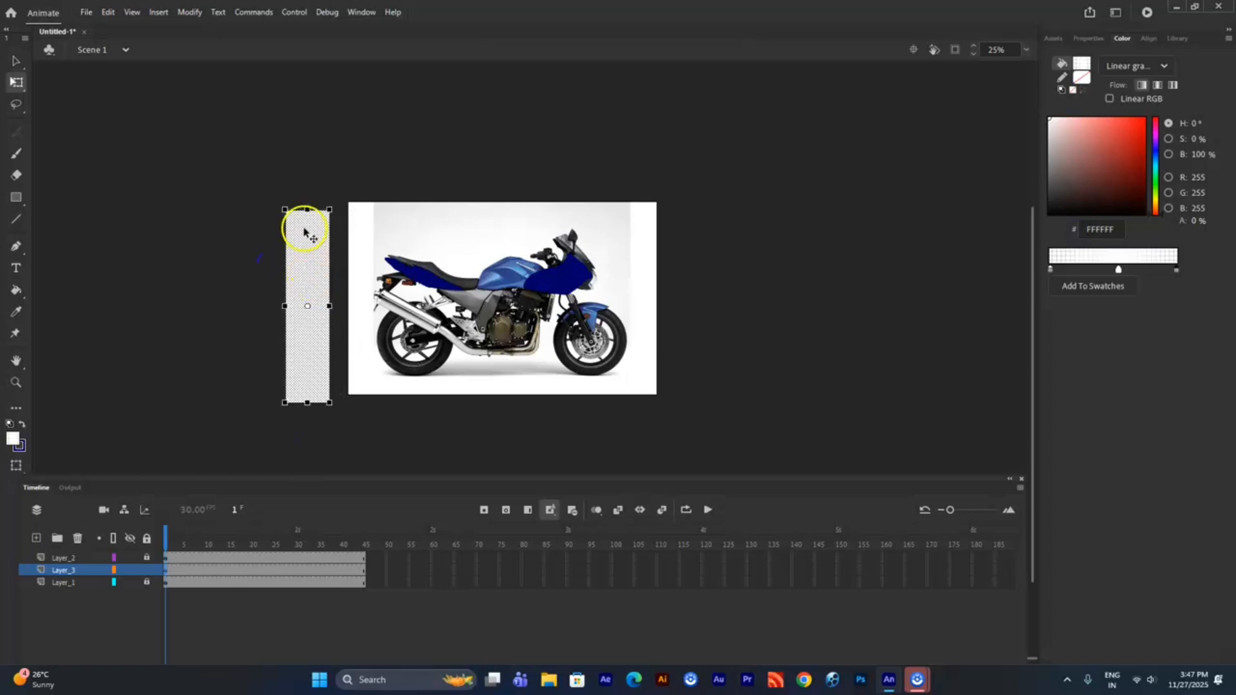
pyautogui.moveTo(307, 210); pyautogui.dragTo(378, 211)
pyautogui.press('v')
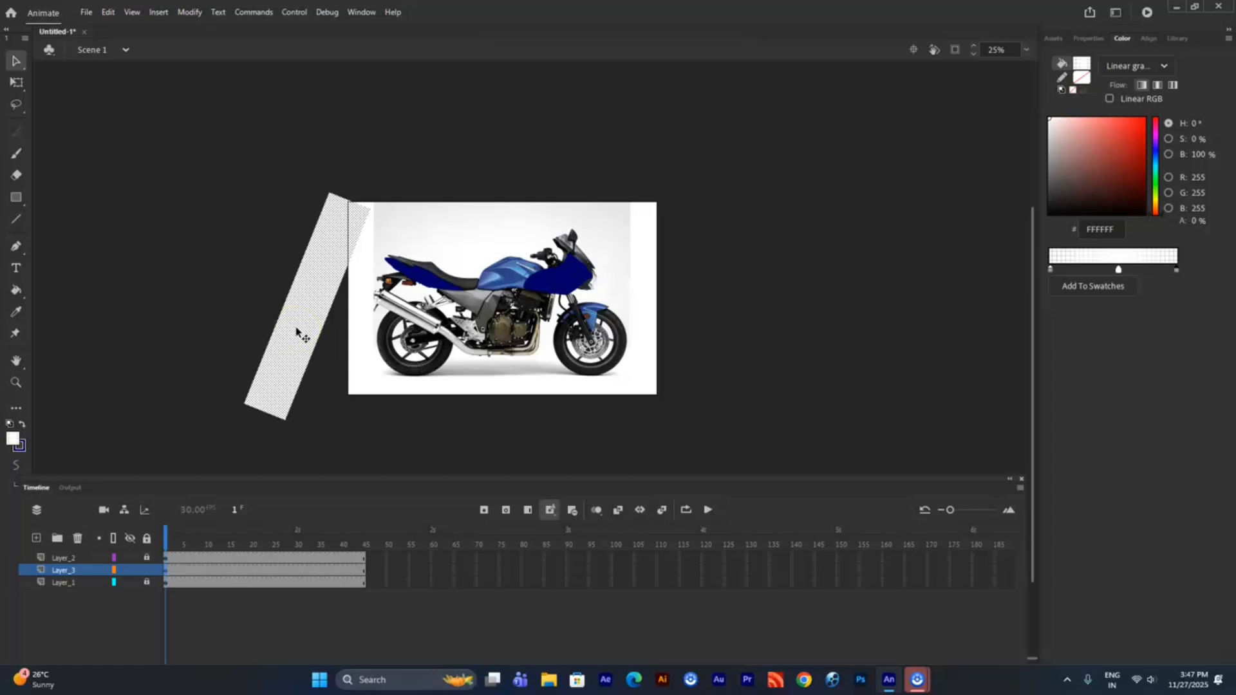
pyautogui.press('F8')
pyautogui.click(707, 123)
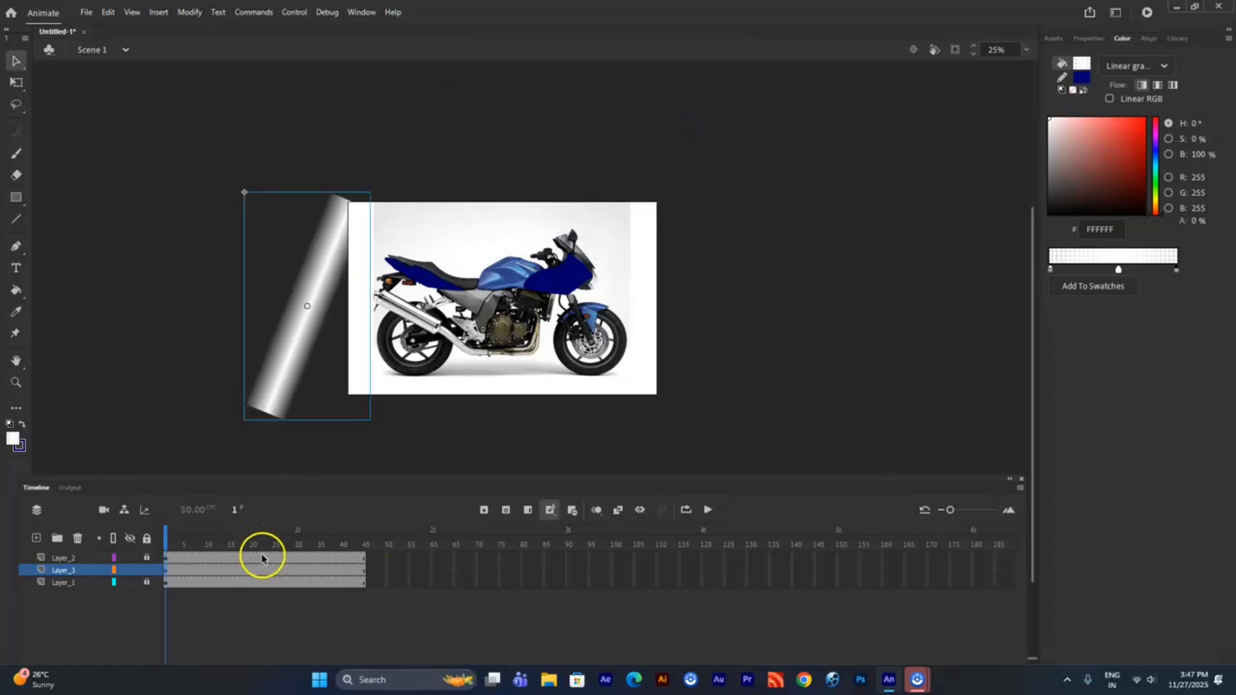
# - Animate the strip across the stage with a classic tween on Layer_3, ending at a keyframe on frame 45 past the right edge
pyautogui.click(364, 569)
pyautogui.rightClick(364, 570)
pyautogui.click(425, 282)
pyautogui.moveTo(318, 296); pyautogui.dragTo(681, 307)
pyautogui.rightClick(242, 573)
pyautogui.click(349, 187)
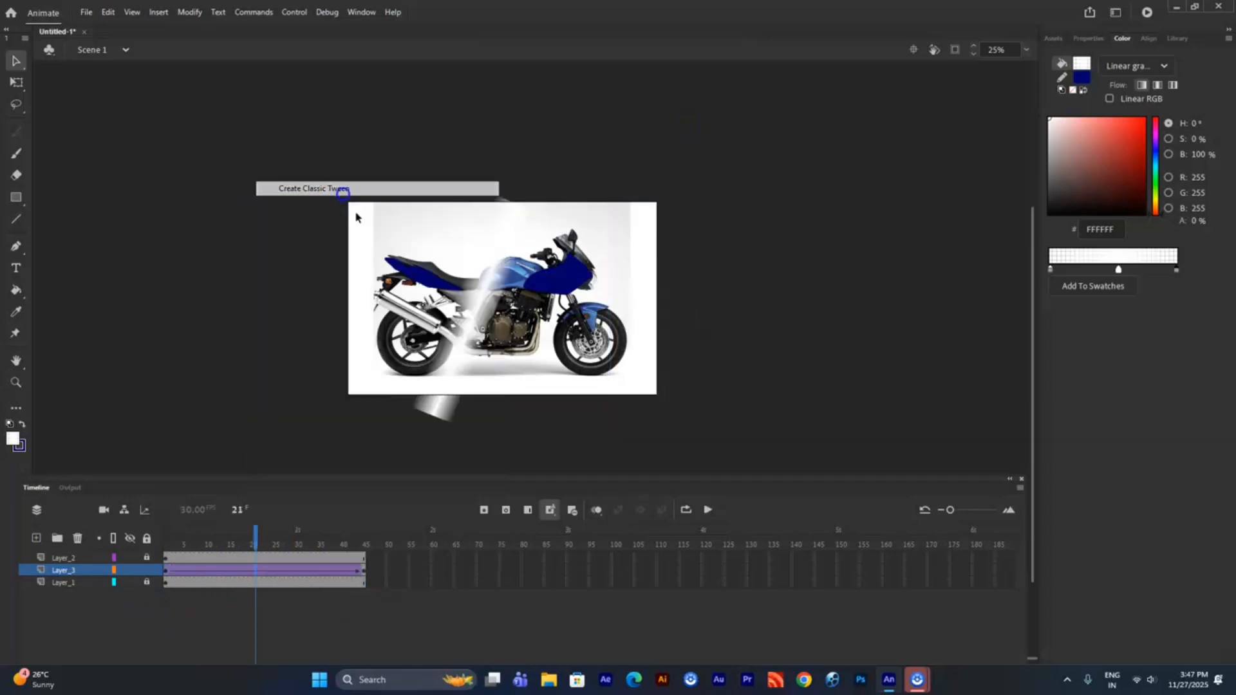
# - Add a Blur filter of 28 to the strip at frame 1 of Layer_3
pyautogui.click(163, 563)
pyautogui.click(1088, 38)
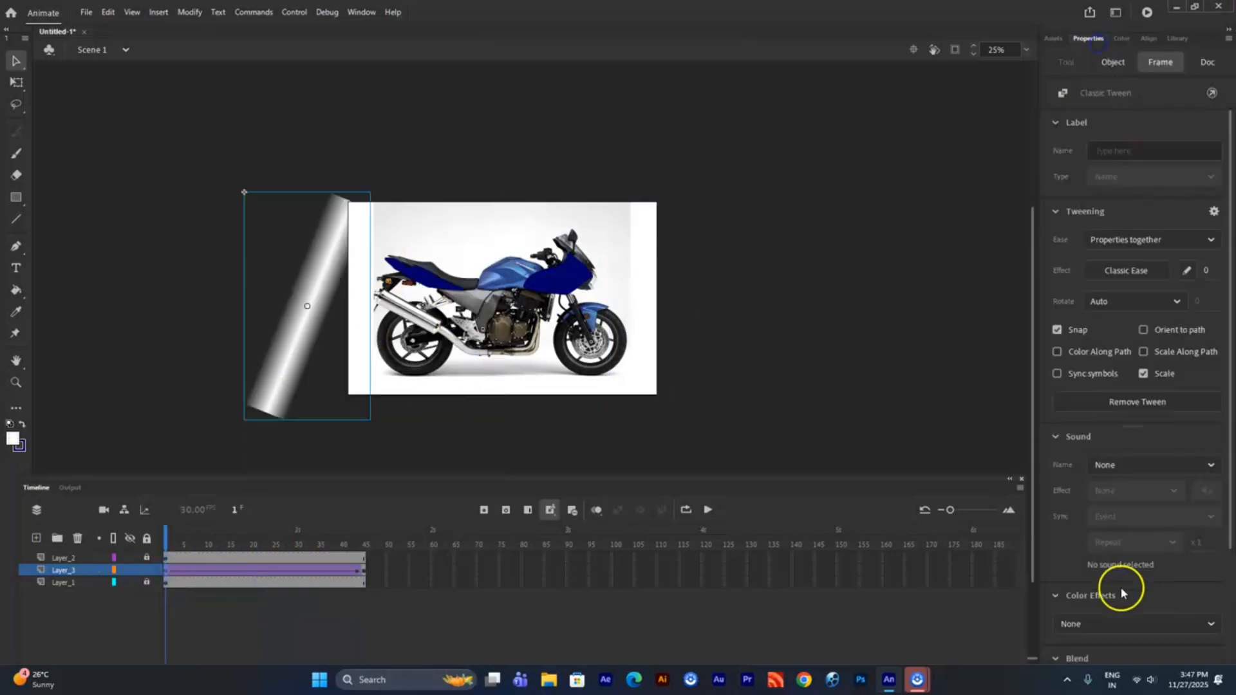
pyautogui.scroll(-2, 1117, 562)
pyautogui.click(1197, 649)
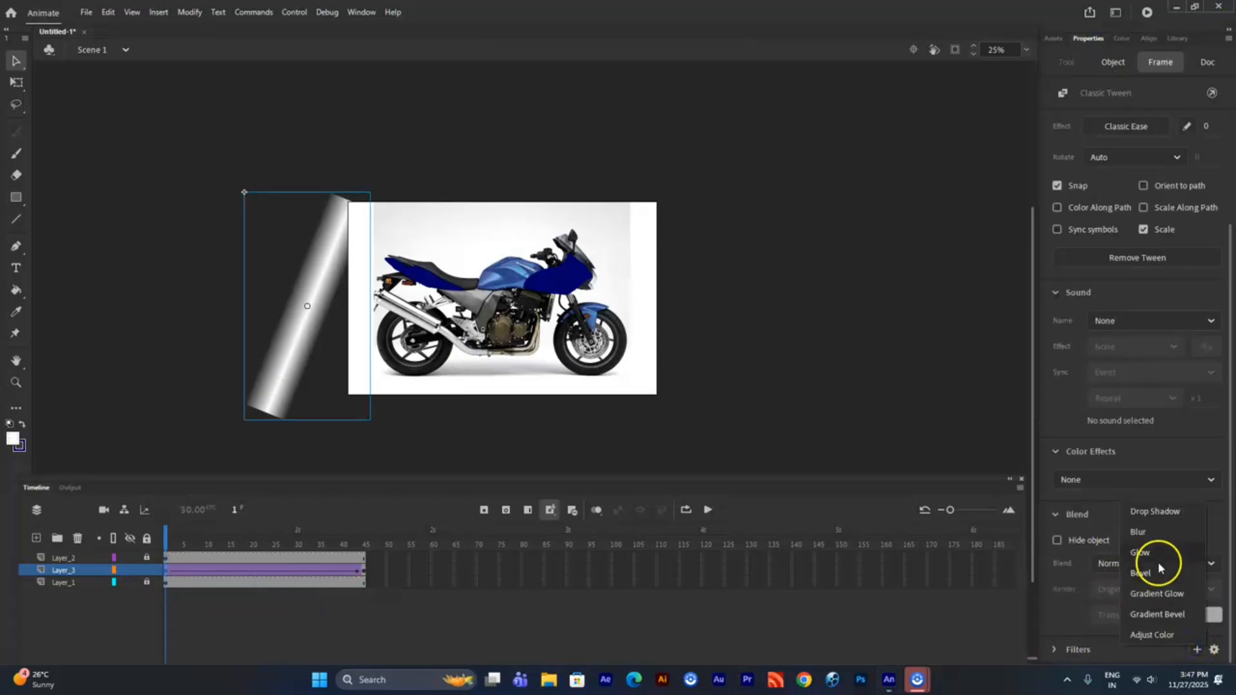
pyautogui.click(1159, 538)
pyautogui.moveTo(1116, 626); pyautogui.dragTo(1111, 616)
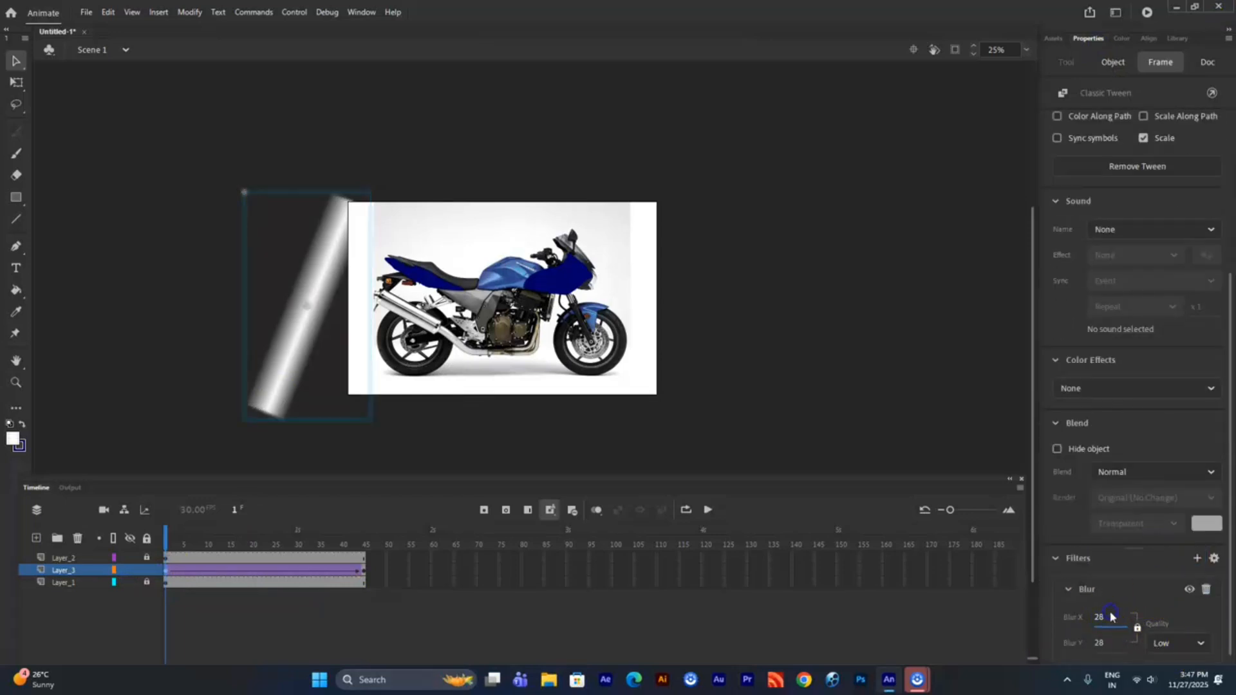
# - Add a Blur filter of 25 to the strip at frame 45 of Layer_3
pyautogui.click(365, 570)
pyautogui.click(676, 309)
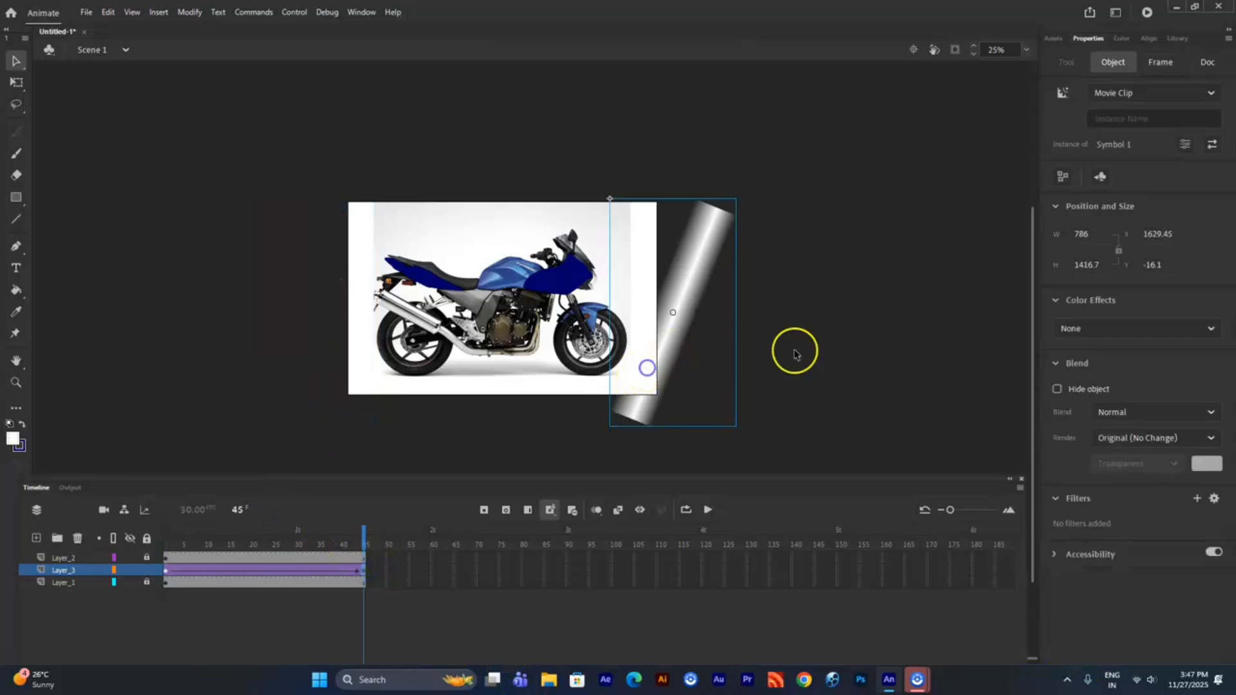
pyautogui.click(1197, 498)
pyautogui.click(1157, 539)
pyautogui.click(1098, 563)
pyautogui.write('28')
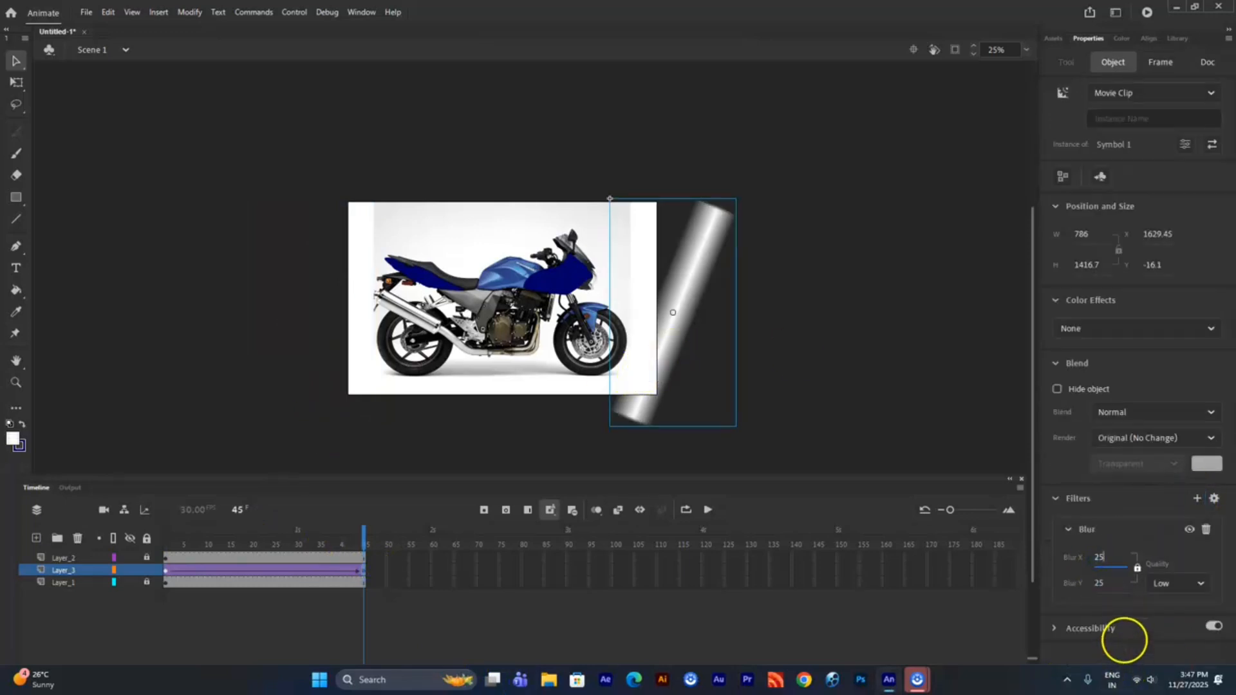
# - Try using Layer_3 as a mask placed above Layer_2 and test the movie
pyautogui.moveTo(76, 570); pyautogui.dragTo(77, 560)
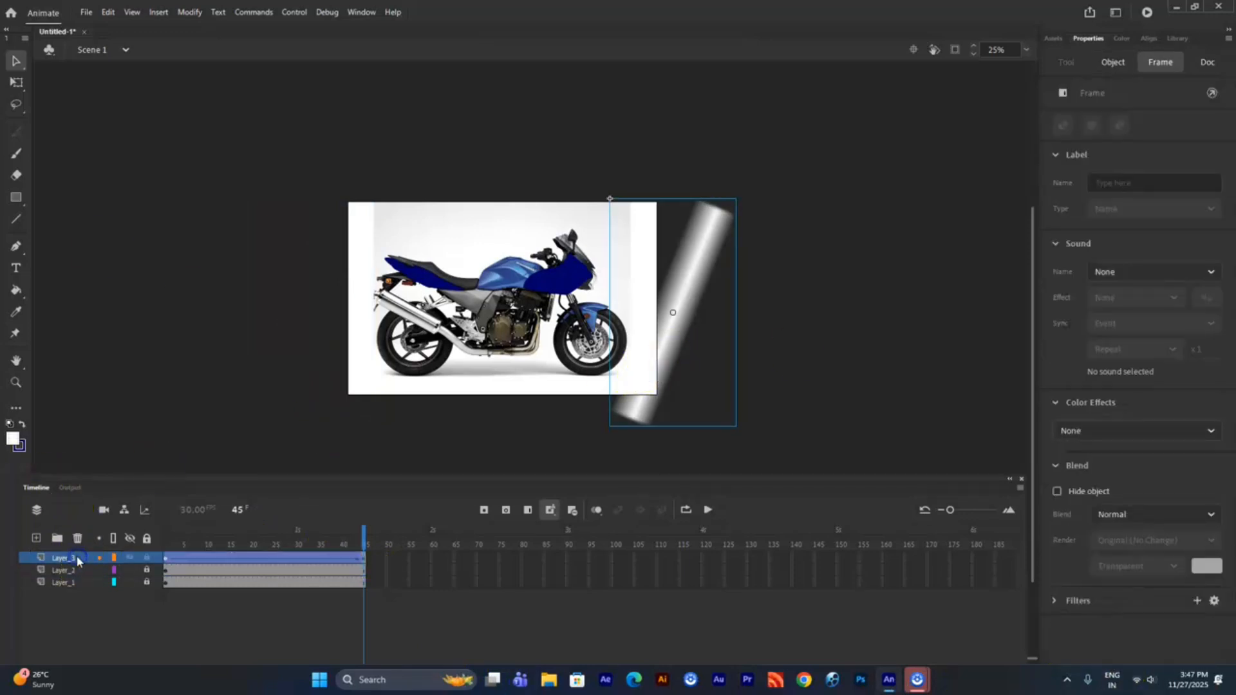
pyautogui.moveTo(213, 530); pyautogui.dragTo(173, 532)
pyautogui.rightClick(60, 558)
pyautogui.click(102, 422)
pyautogui.hotkey('ctrl', 'Return')
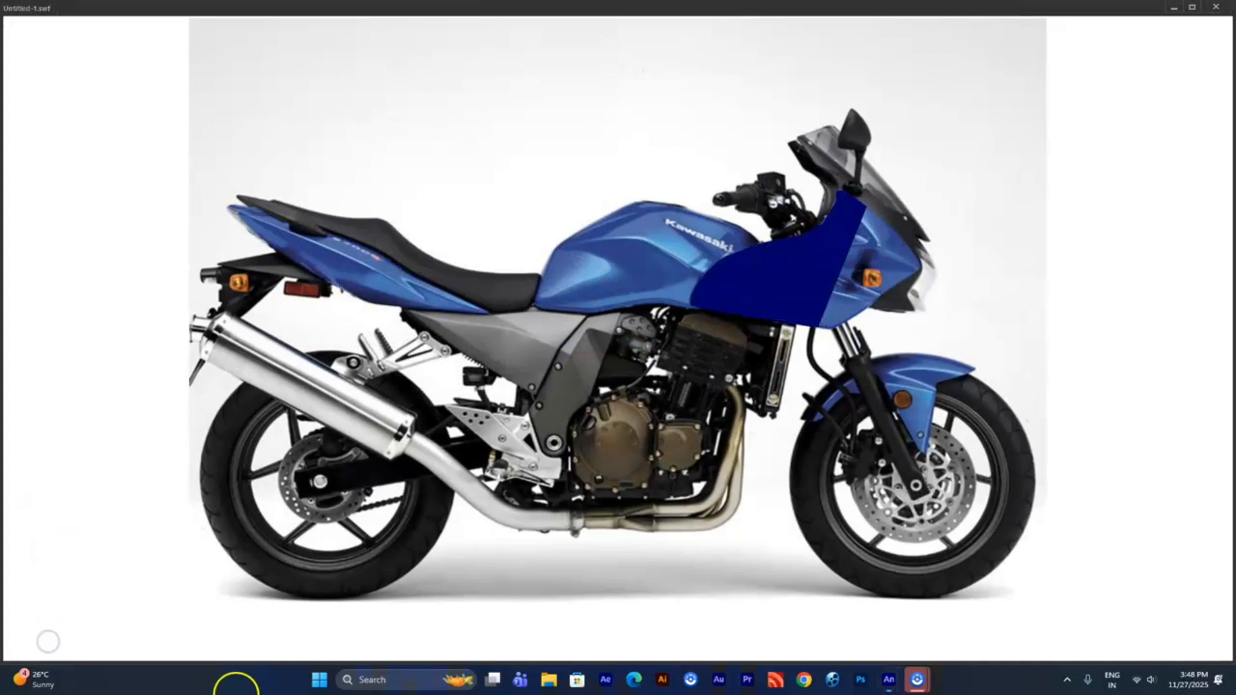
pyautogui.click(1223, 6)
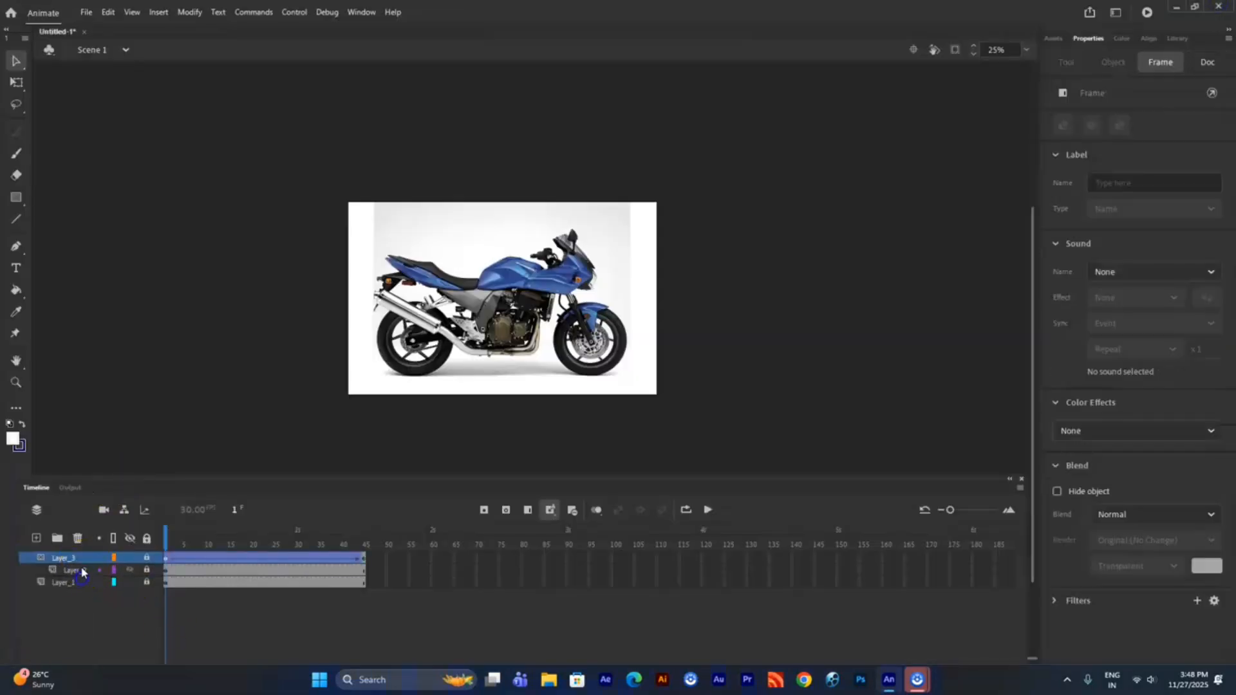
# - Make Layer_2 the mask over Layer_3 instead, placing it above, and test the movie
pyautogui.rightClick(82, 560)
pyautogui.click(122, 414)
pyautogui.moveTo(69, 571); pyautogui.dragTo(78, 554)
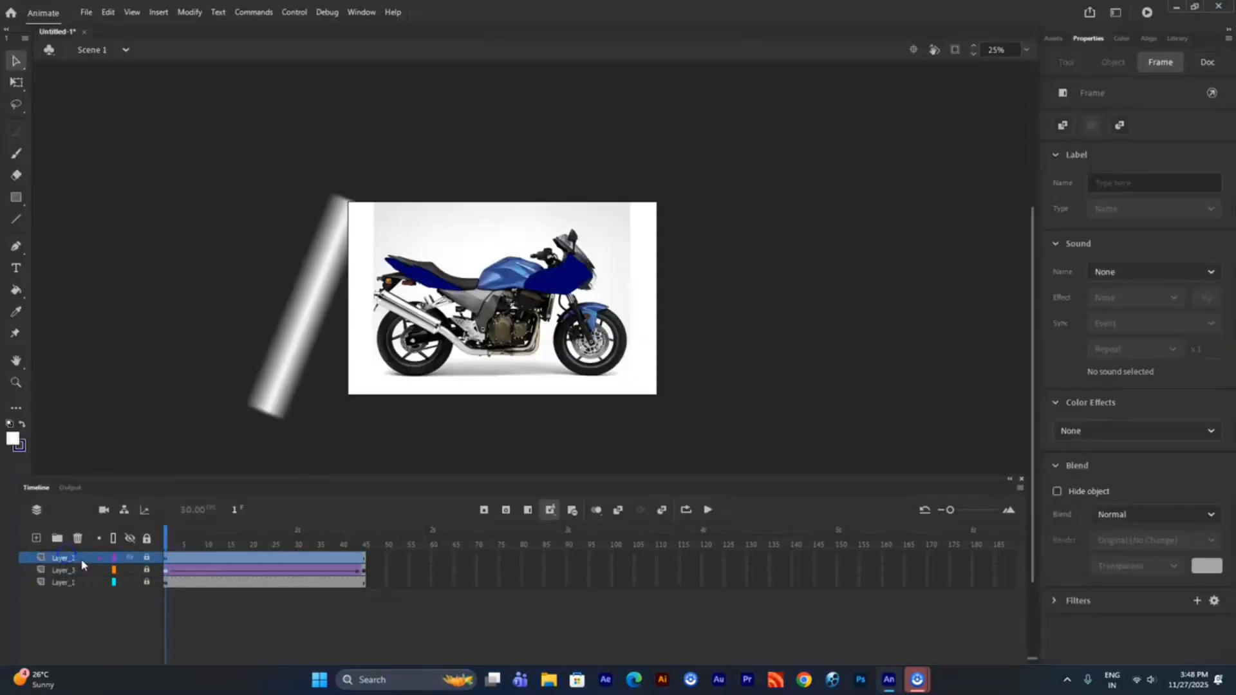
pyautogui.rightClick(74, 558)
pyautogui.click(108, 380)
pyautogui.moveTo(235, 530)
pyautogui.mouseDown()
pyautogui.moveTo(256, 530)
pyautogui.moveTo(240, 531)
pyautogui.mouseUp()
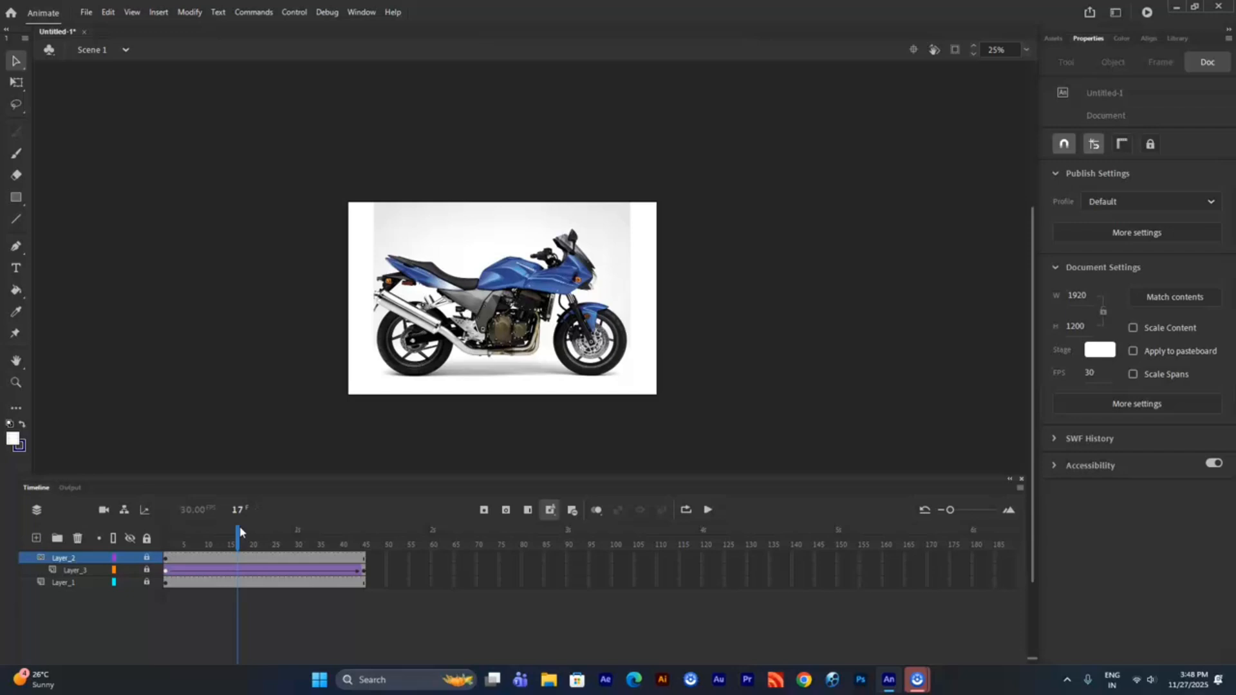
pyautogui.hotkey('ctrl', 'Return')
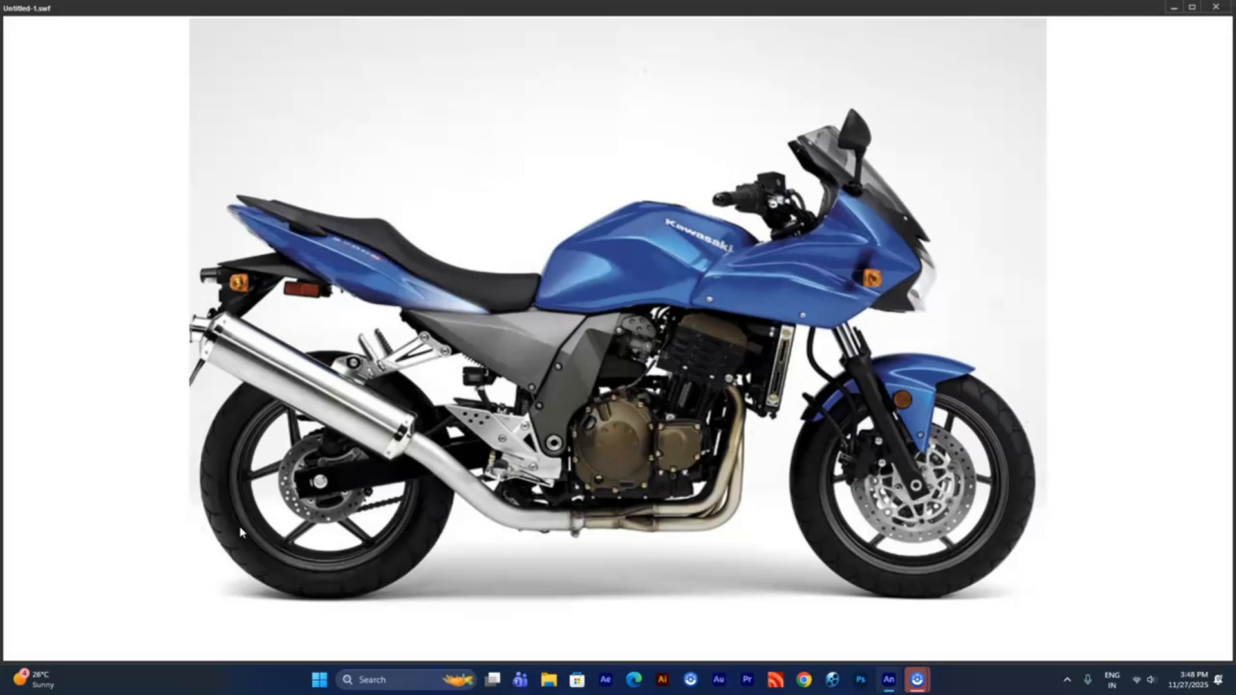
pyautogui.click(1204, 8)
# - Extend the frames of all three layers to frame 82 and test the movie
pyautogui.click(247, 583)
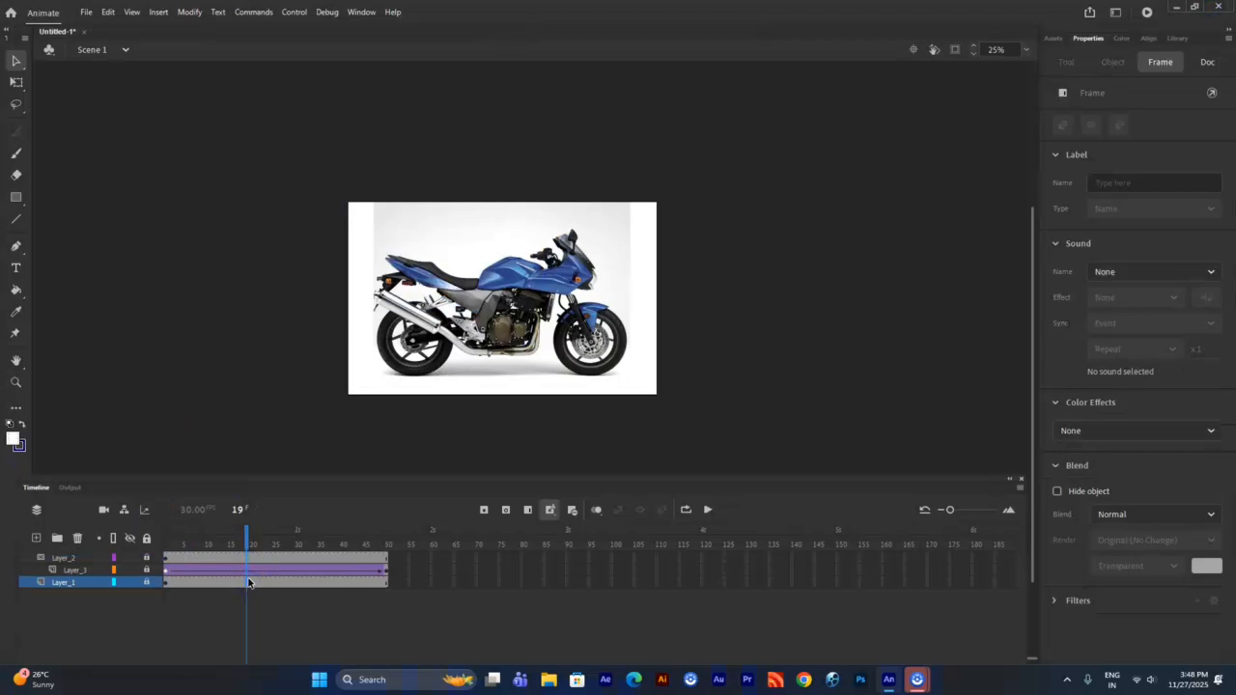
pyautogui.hotkey('ctrl', 'Return')
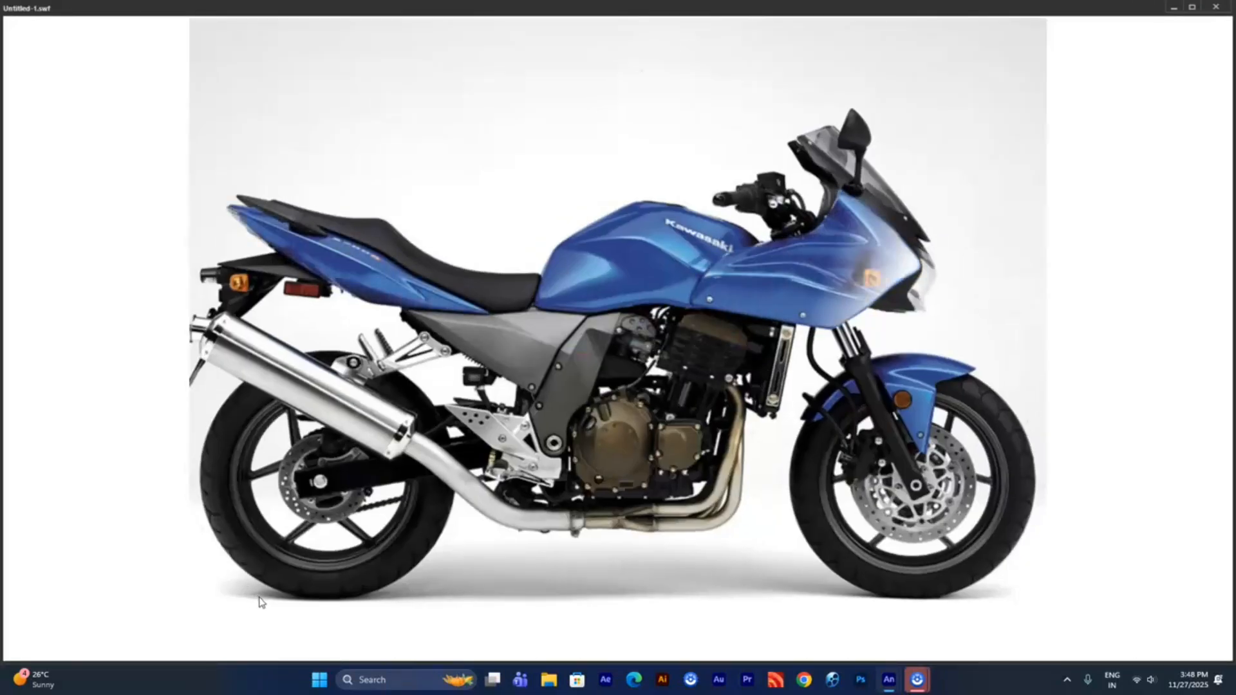
pyautogui.hotkey('ctrl', 'w')
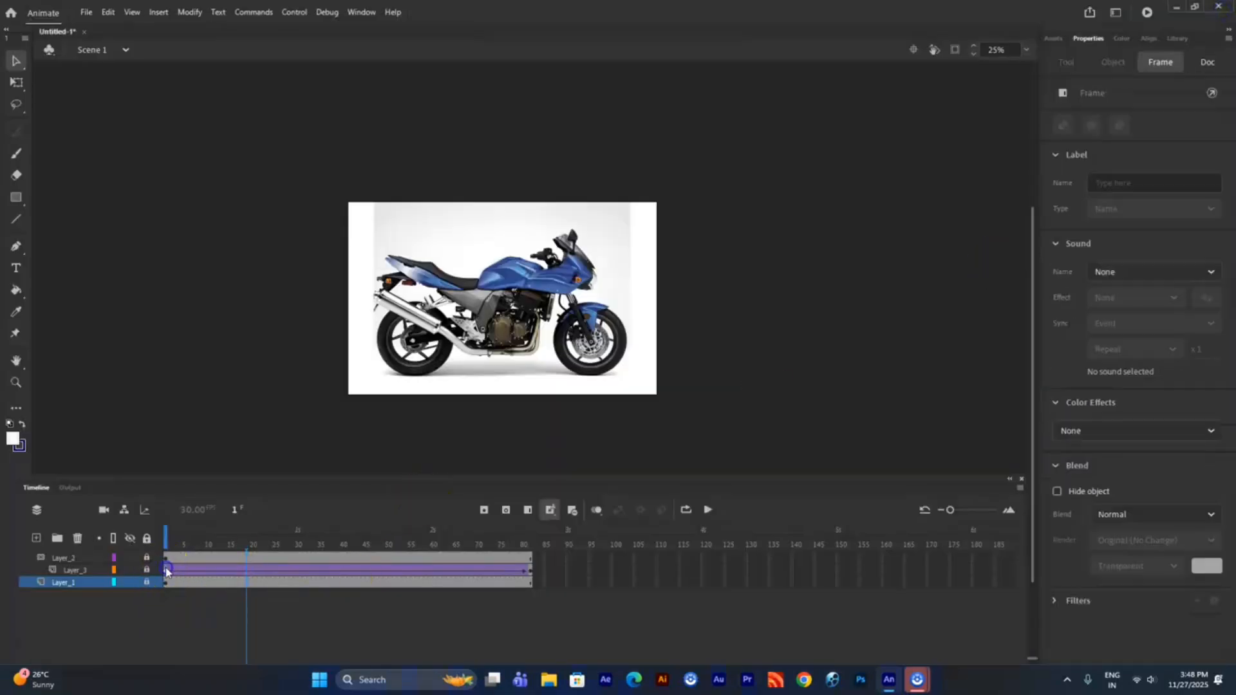
# - Apply an Alpha colour effect of 46% to the strip at both the first and last keyframes of Layer_3
pyautogui.click(167, 571)
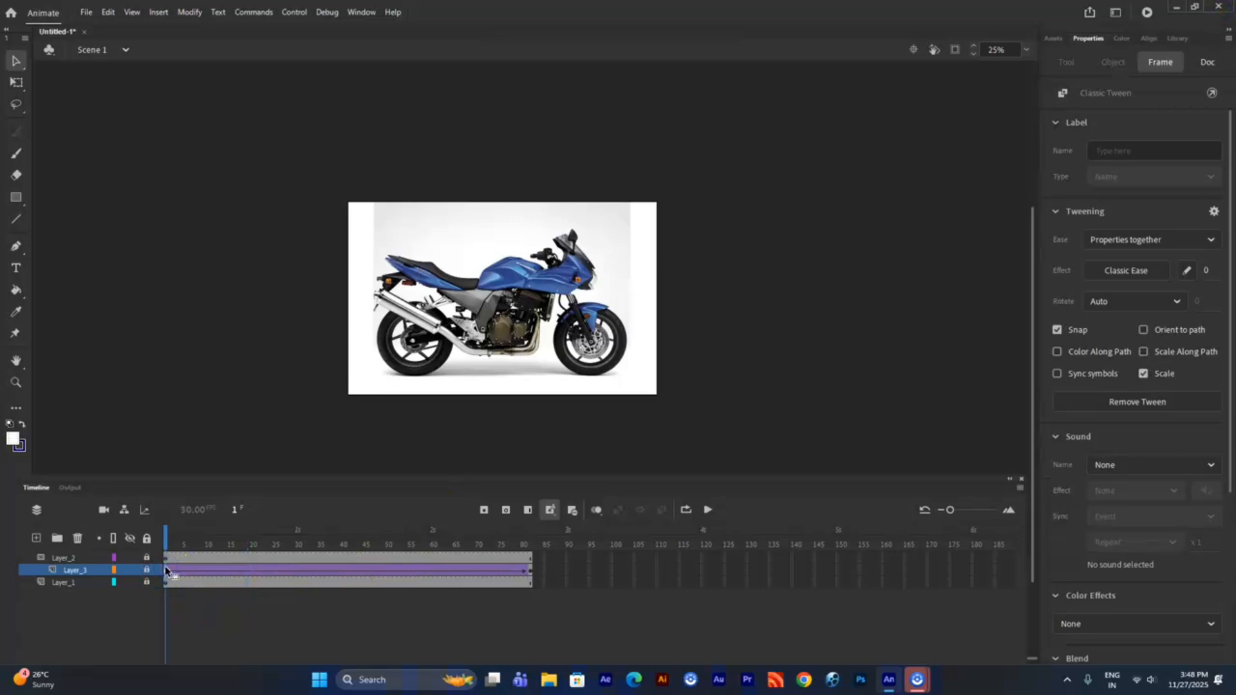
pyautogui.click(1129, 624)
pyautogui.click(1106, 611)
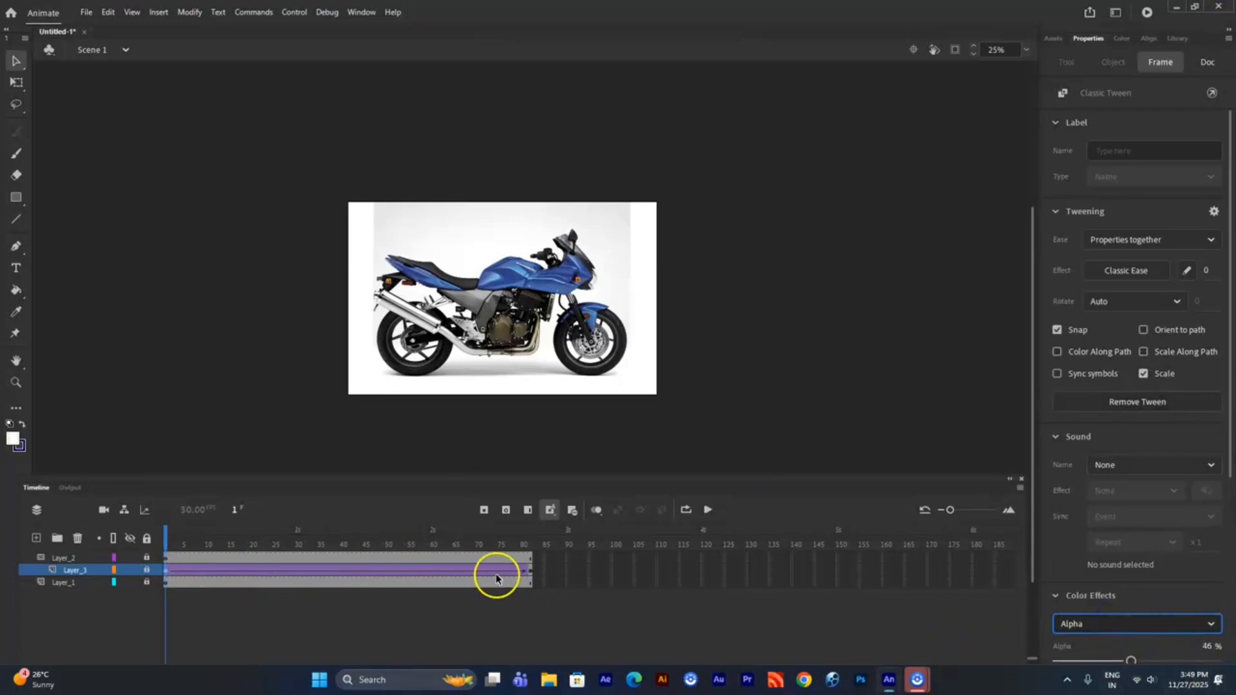
pyautogui.click(531, 571)
pyautogui.click(1084, 432)
pyautogui.click(1083, 539)
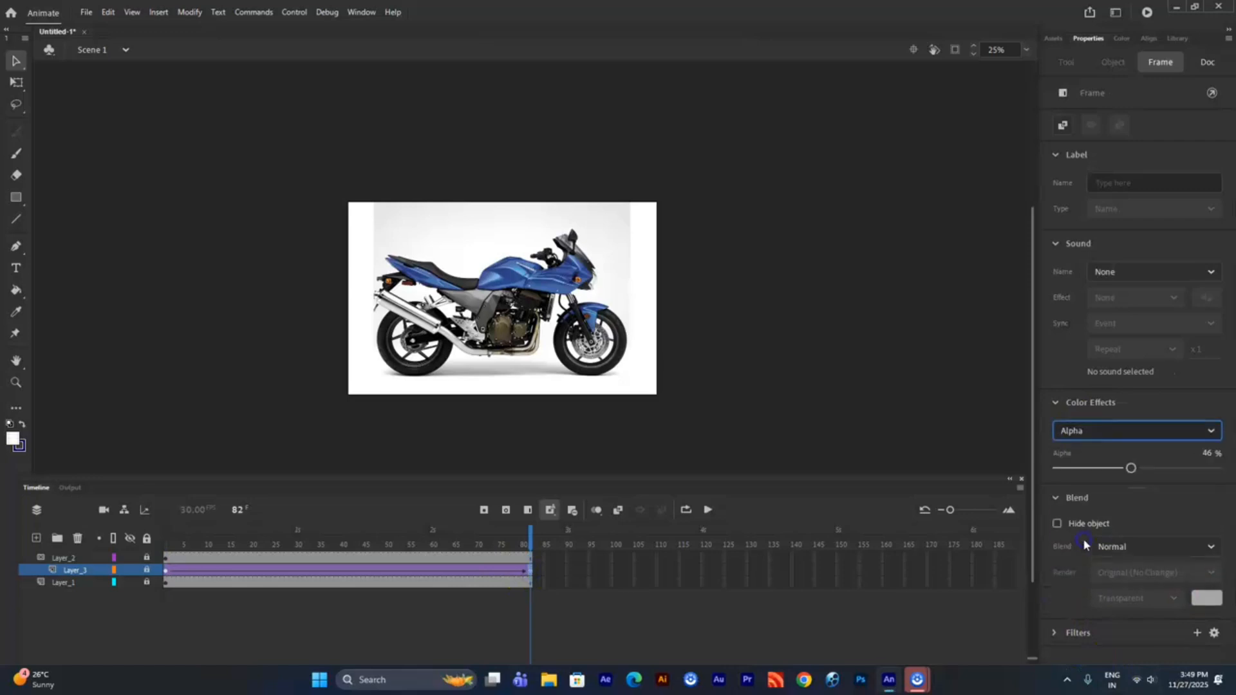
# - Preview the softened light sweep by scrubbing the timeline and testing the movie
pyautogui.moveTo(532, 544); pyautogui.dragTo(223, 573)
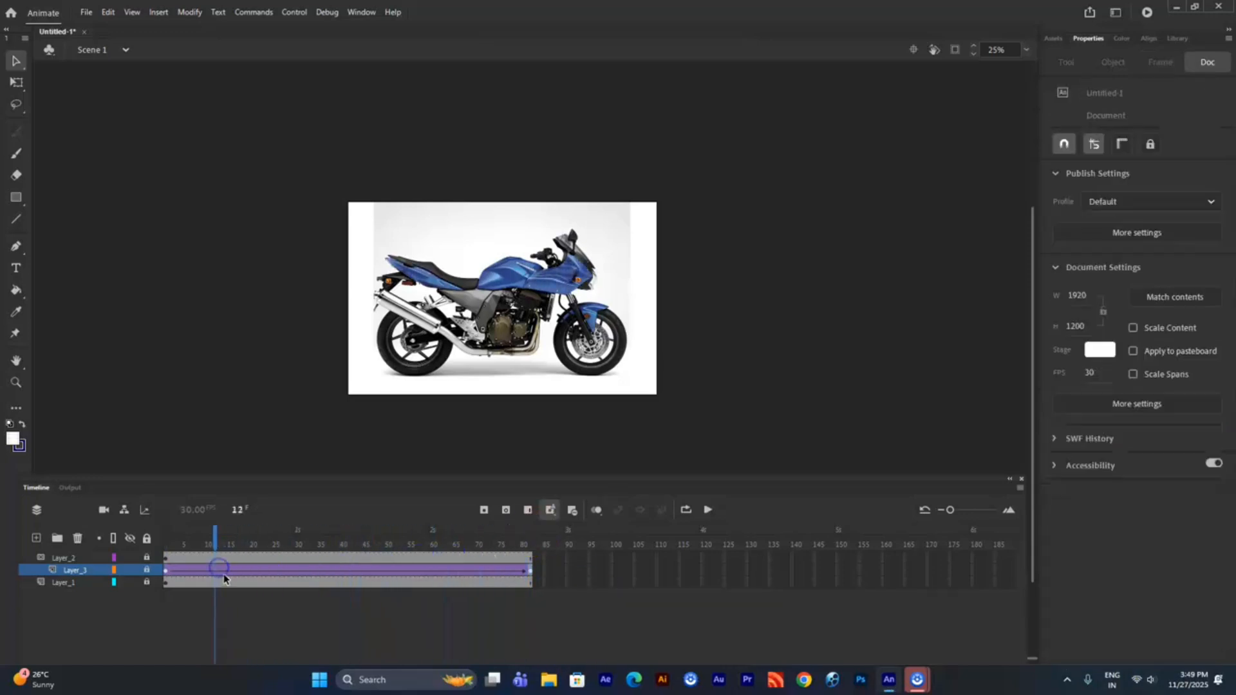
pyautogui.hotkey('ctrl', 'Return')
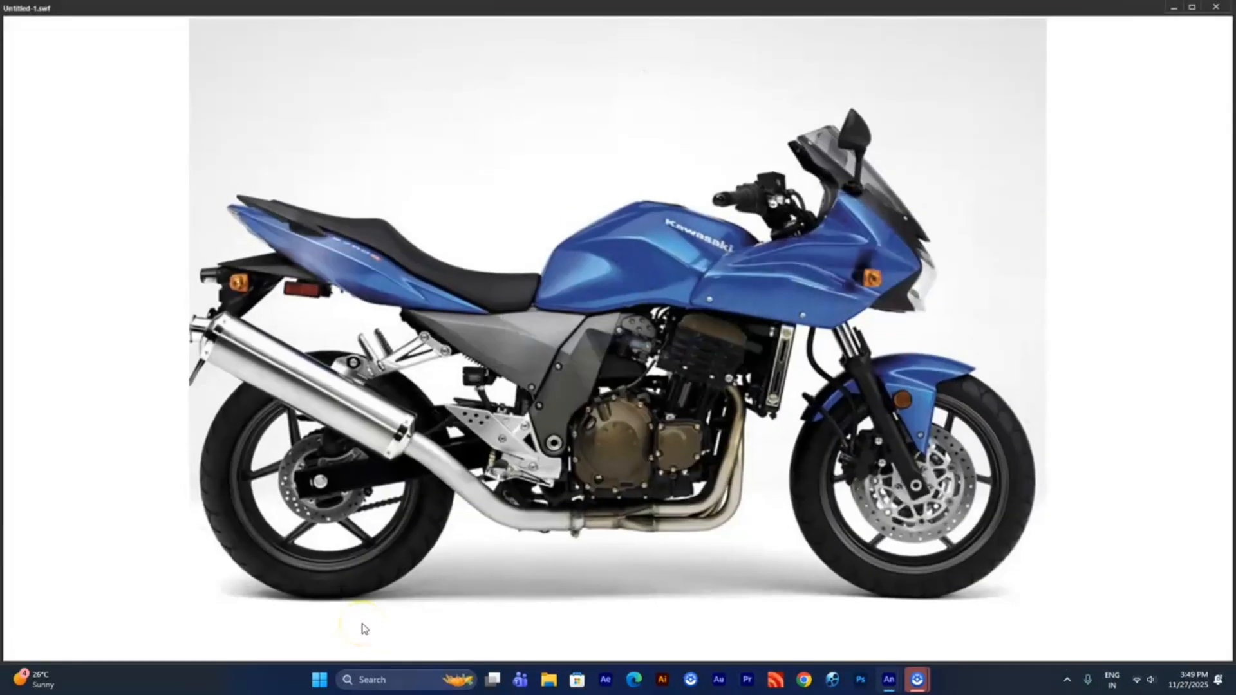
pyautogui.click(1215, 6)
# - Recolour the strokes of the fairing shapes on Layer_2 to white (#FFFFFF)
pyautogui.click(168, 559)
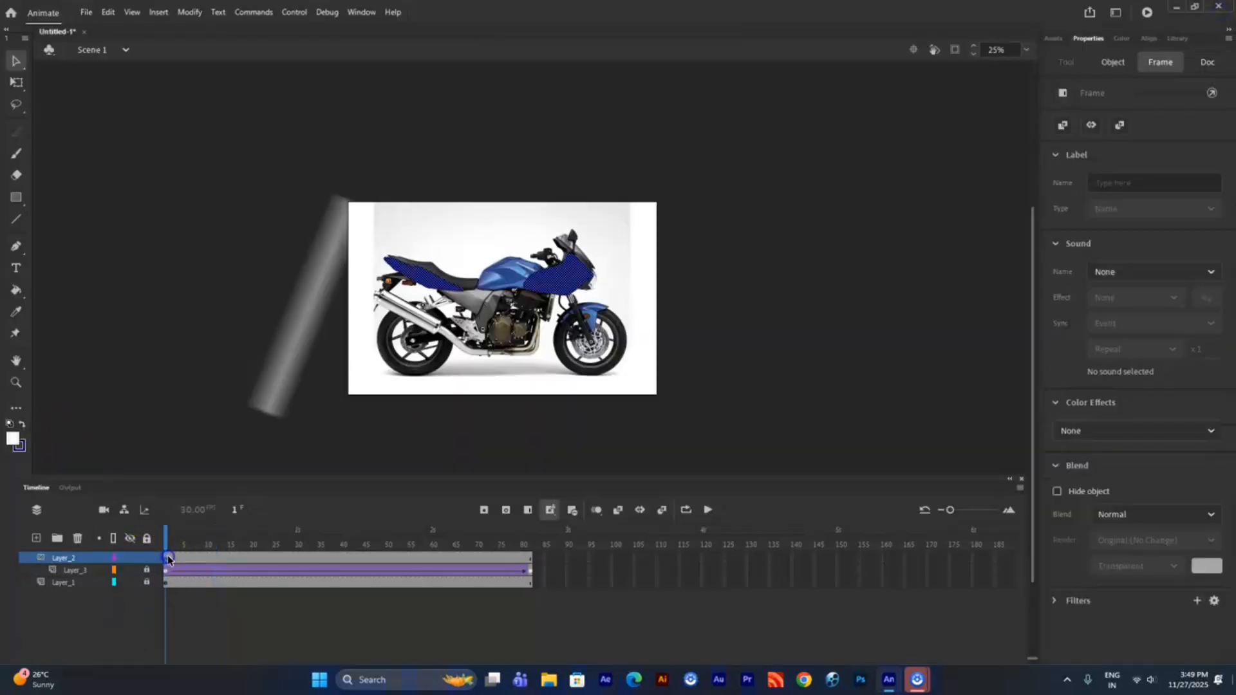
pyautogui.click(18, 291)
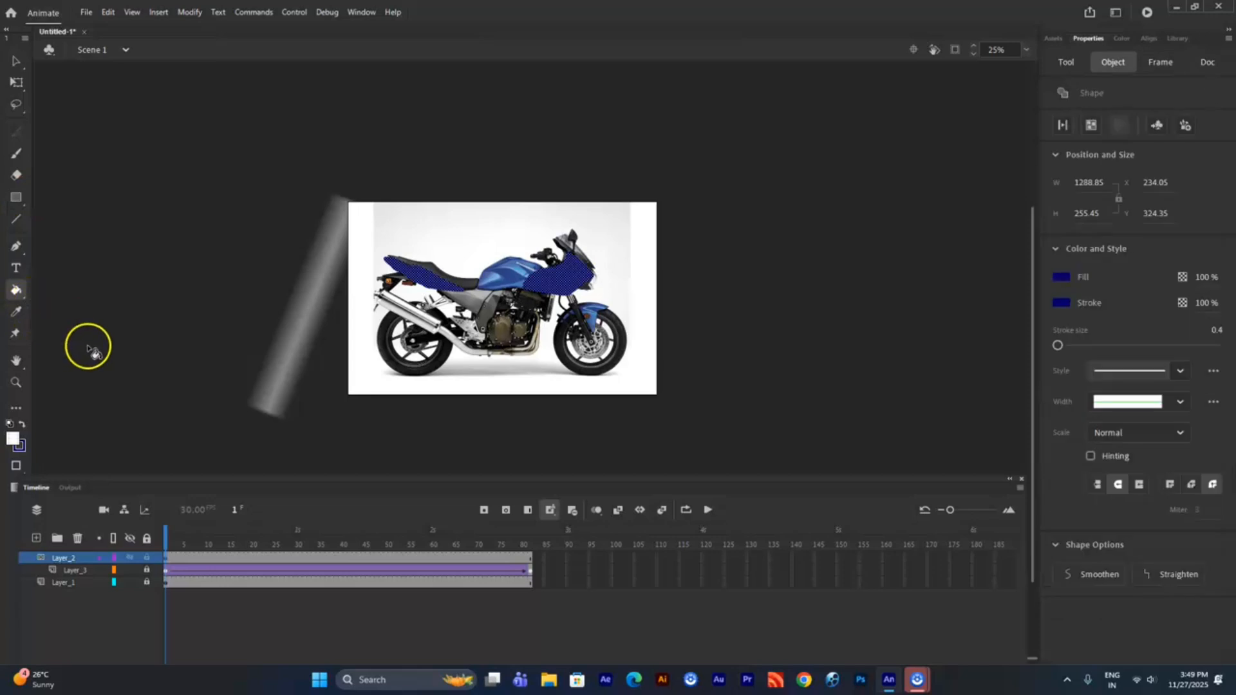
pyautogui.click(88, 322)
pyautogui.click(21, 453)
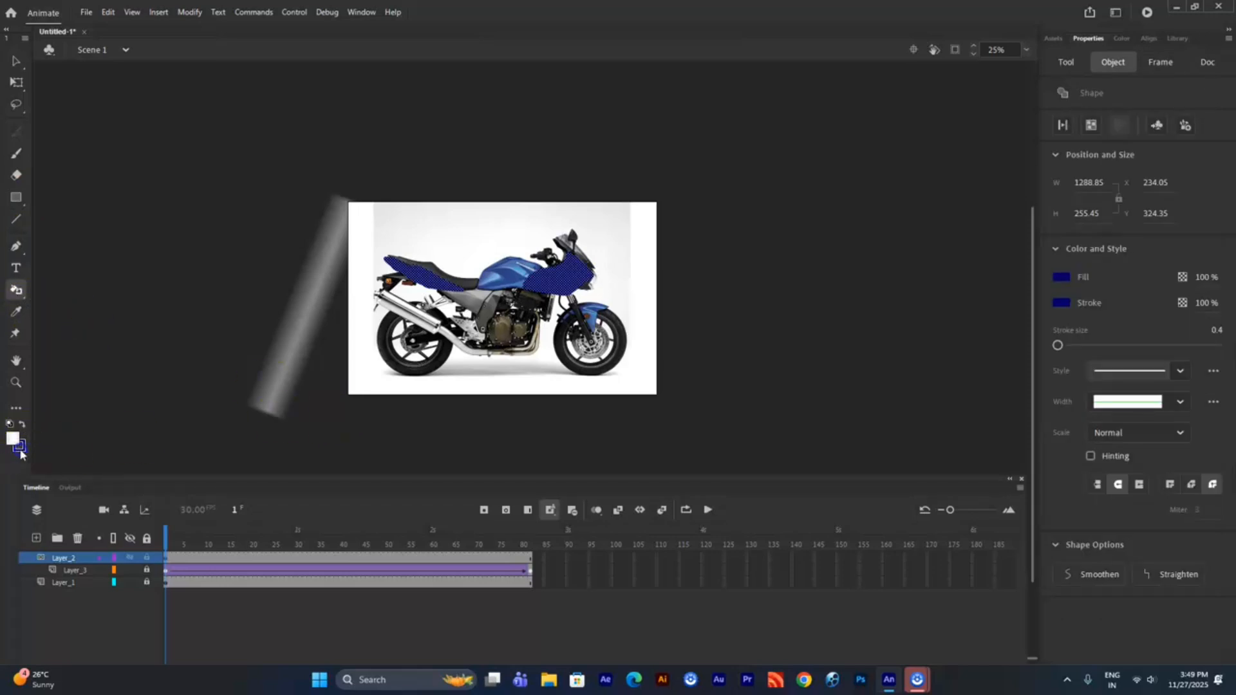
pyautogui.click(21, 449)
pyautogui.click(68, 533)
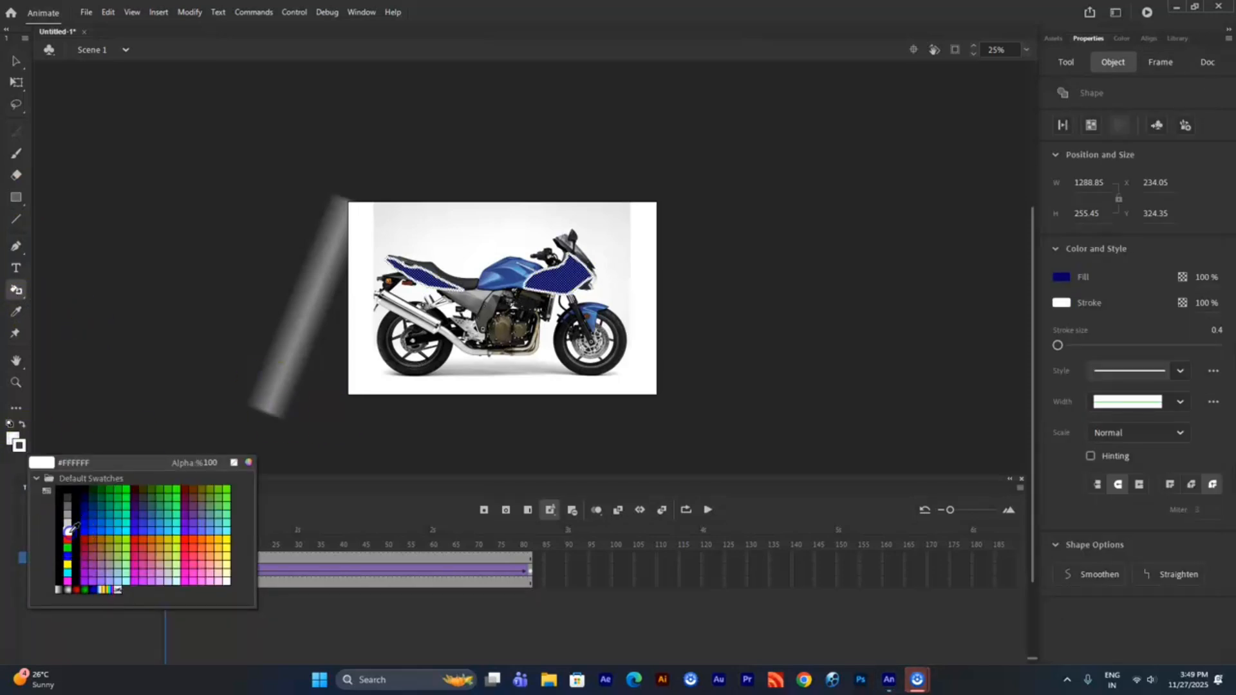
# - Delete the blue fills of the rear and front fairing shapes on Layer_2, keeping only their white outlines
pyautogui.scroll(5, 478, 292)
pyautogui.scroll(-4, 478, 292)
pyautogui.click(11, 67)
pyautogui.click(177, 213)
pyautogui.click(430, 328)
pyautogui.press('Delete')
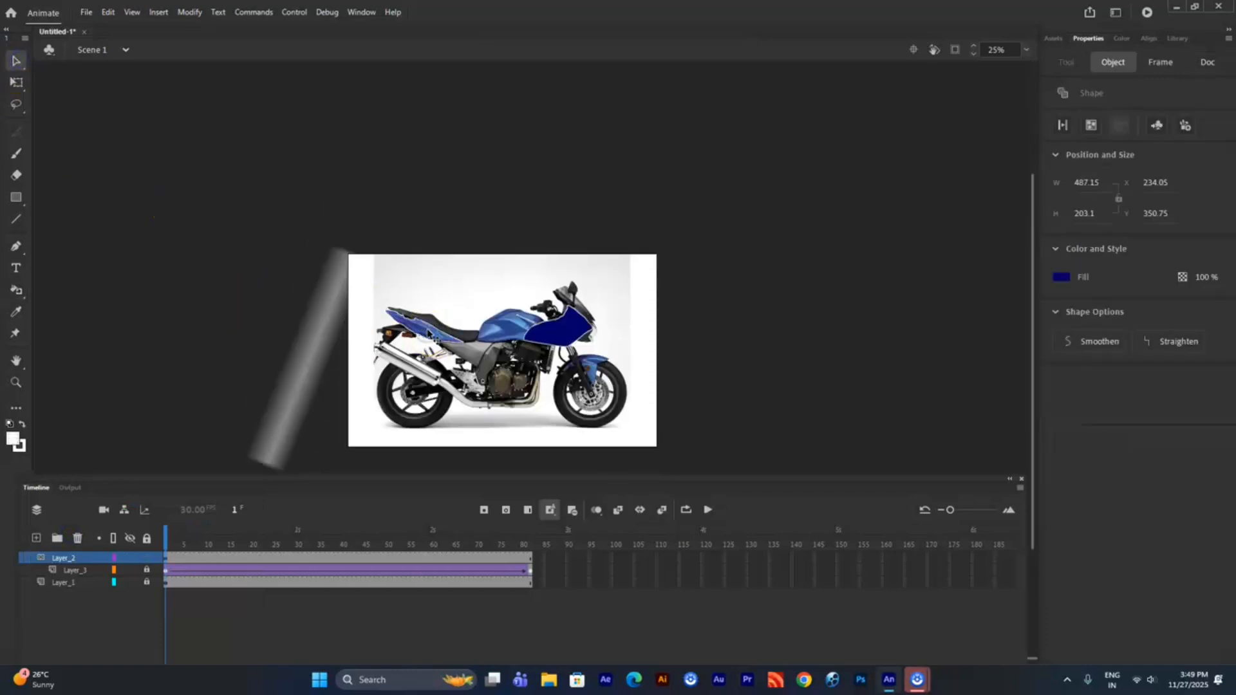
pyautogui.click(559, 335)
pyautogui.press('Delete')
# - Set the stroke size of the front fairing outline to 1 and select the rear fairing outline
pyautogui.click(562, 318)
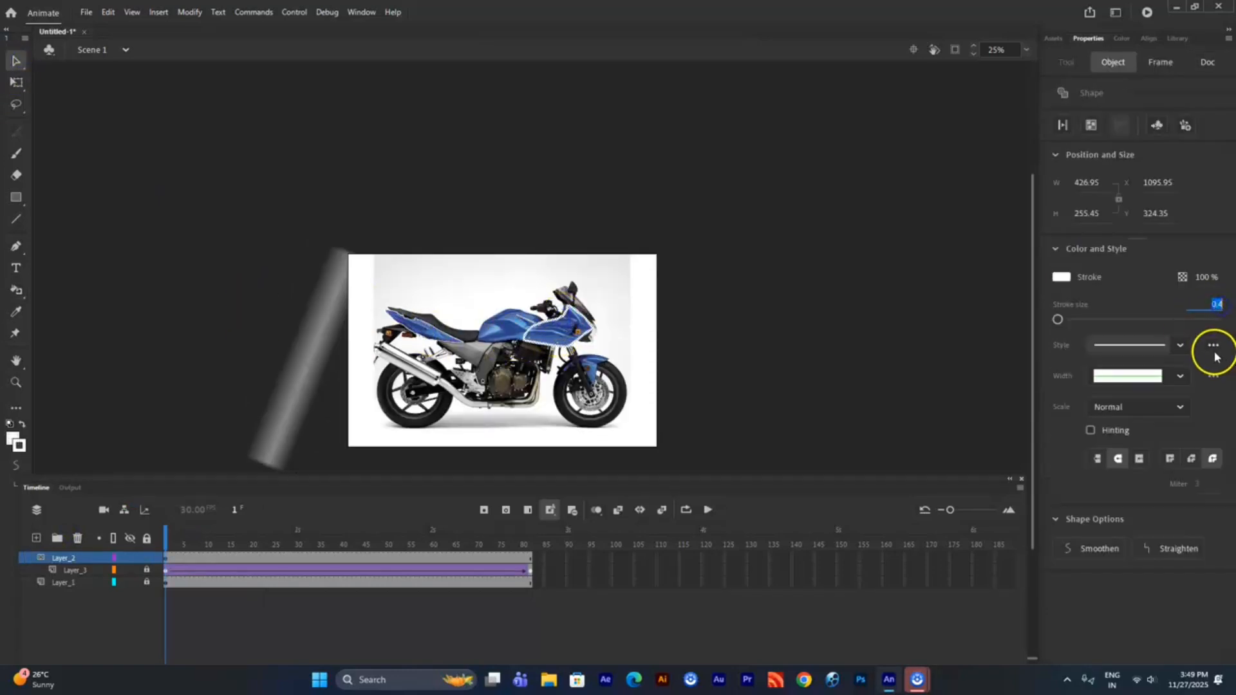
pyautogui.write('1')
pyautogui.press('Return')
pyautogui.click(435, 330)
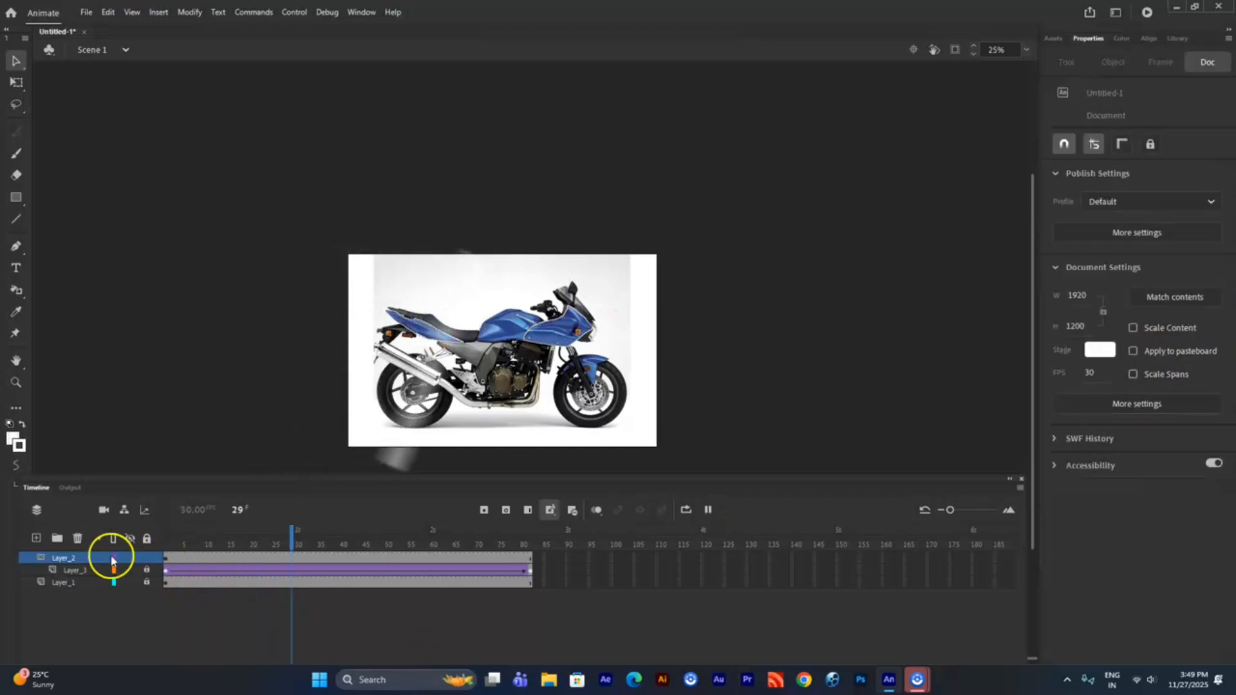
# - Move Layer_3 out of the mask to above Layer_2 and lock Layer_2
pyautogui.moveTo(87, 569); pyautogui.dragTo(96, 559)
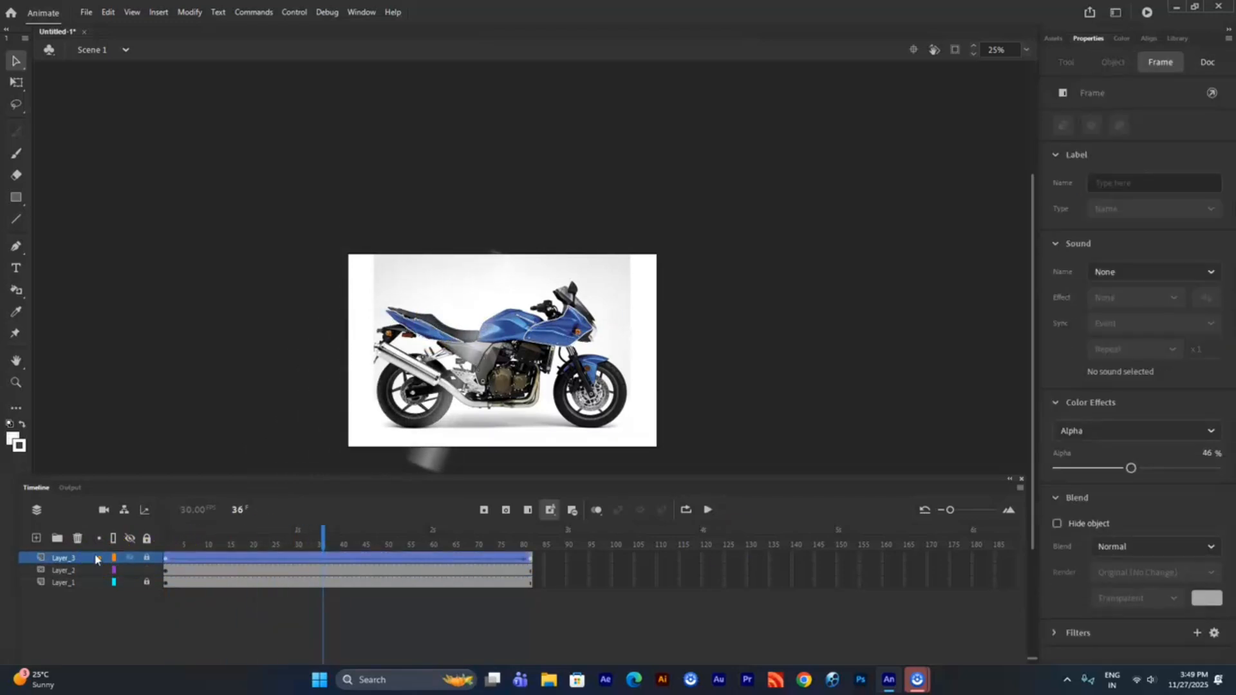
pyautogui.click(74, 571)
pyautogui.rightClick(81, 559)
pyautogui.click(120, 417)
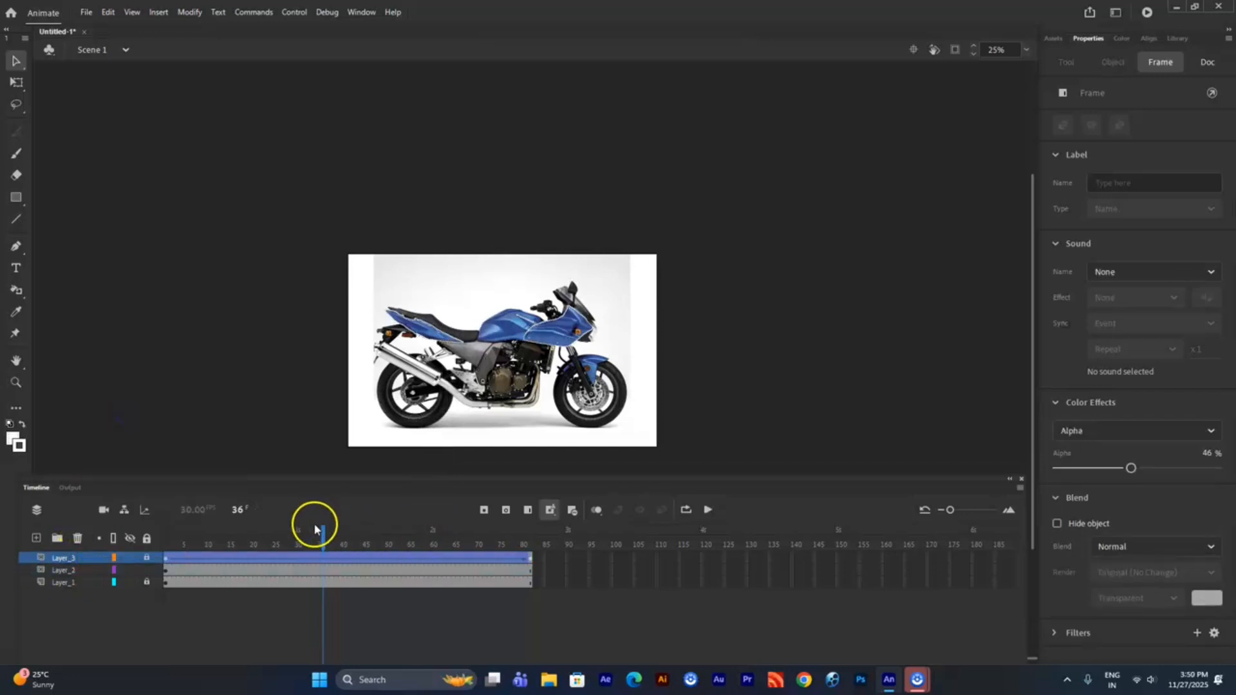
pyautogui.moveTo(318, 528); pyautogui.dragTo(164, 536)
pyautogui.click(148, 571)
# - Remove the mask setting from Layer_2, make Layer_3 the mask over it, and test the movie
pyautogui.rightClick(69, 560)
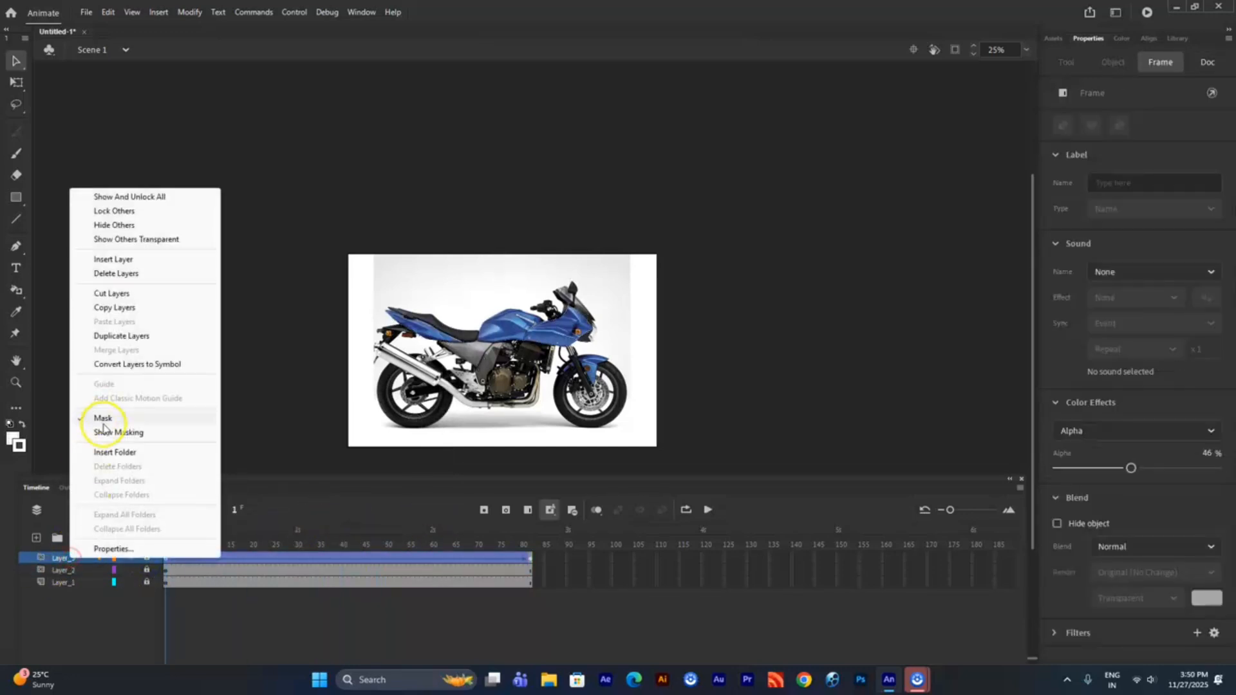
pyautogui.click(103, 418)
pyautogui.click(61, 570)
pyautogui.rightClick(62, 570)
pyautogui.click(118, 426)
pyautogui.rightClick(69, 559)
pyautogui.click(111, 418)
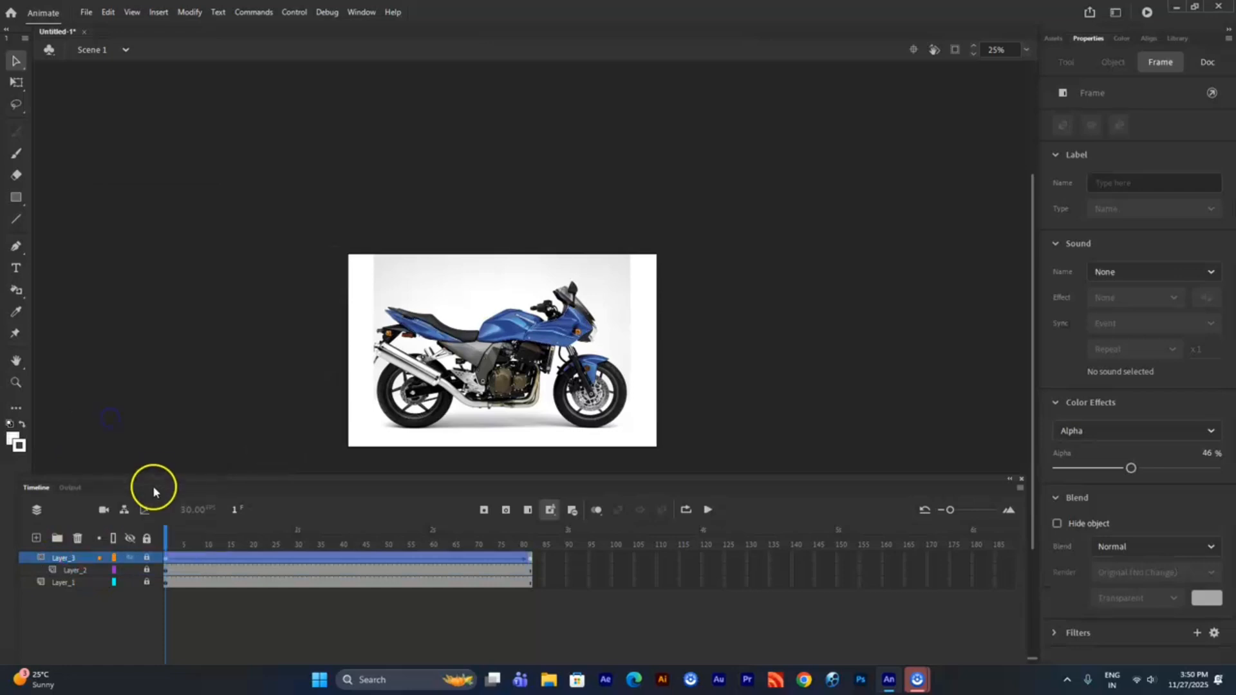
pyautogui.hotkey('ctrl', 'Return')
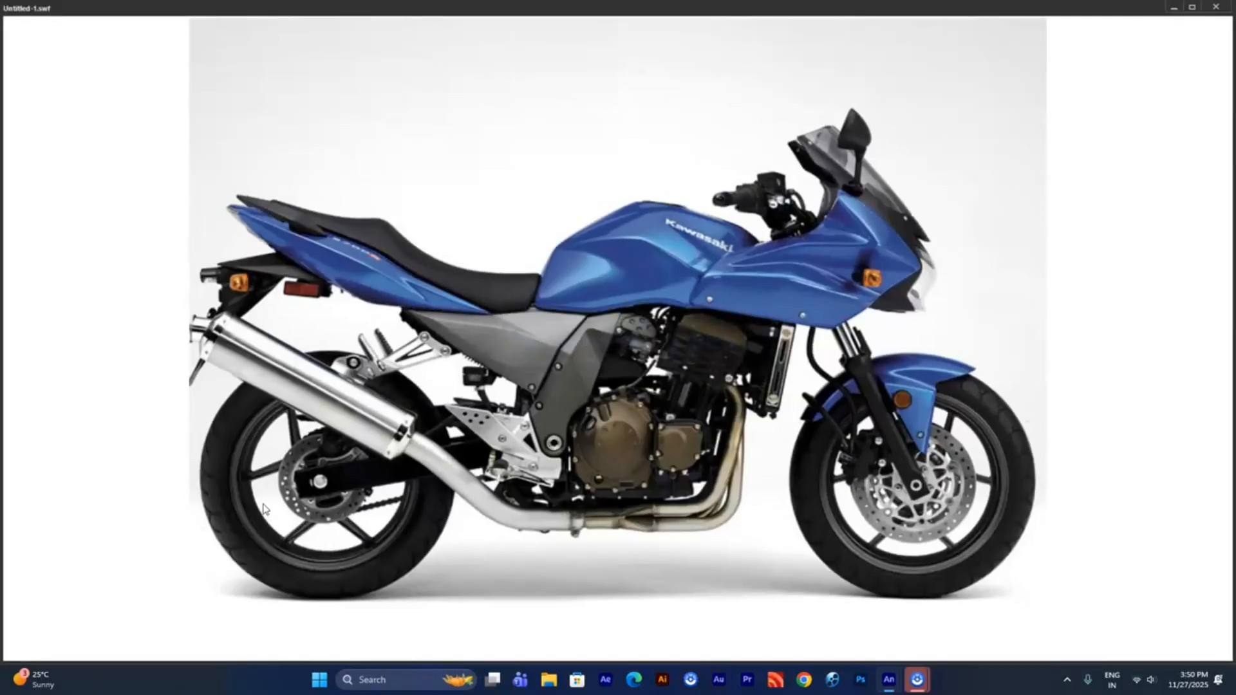
pyautogui.click(1216, 6)
# - Raise the strip's Alpha to 100% at both the first and last keyframes of Layer_3 and test the movie
pyautogui.click(163, 559)
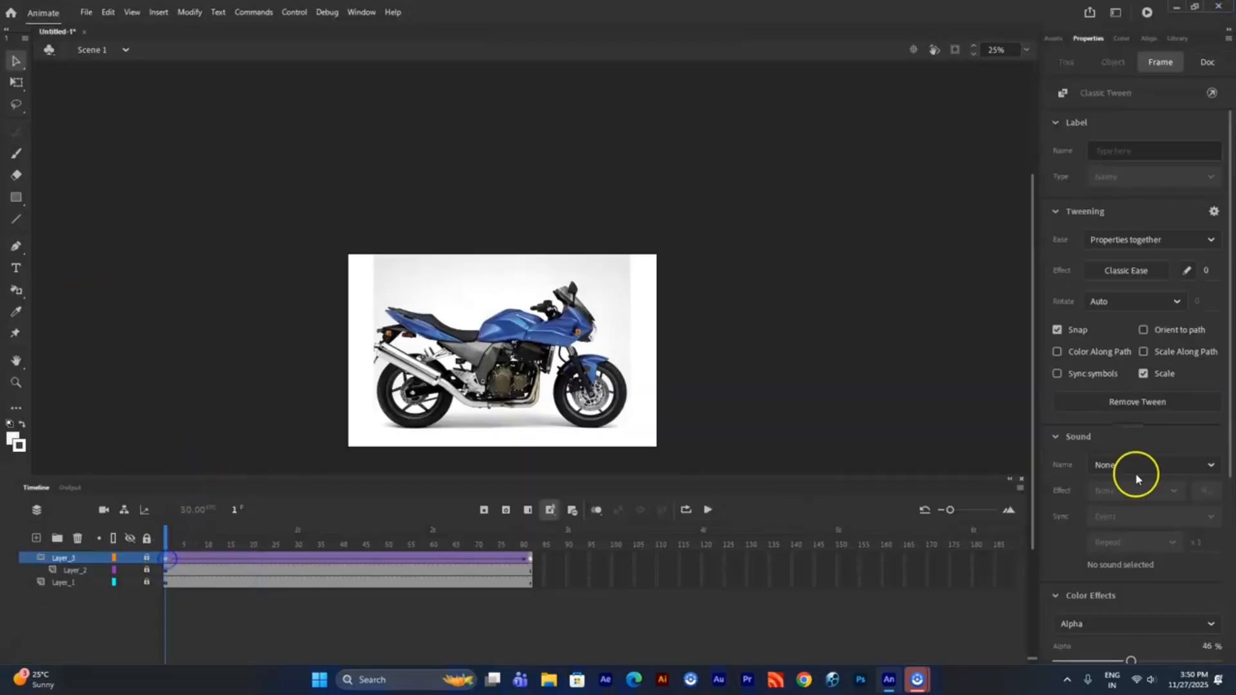
pyautogui.click(162, 571)
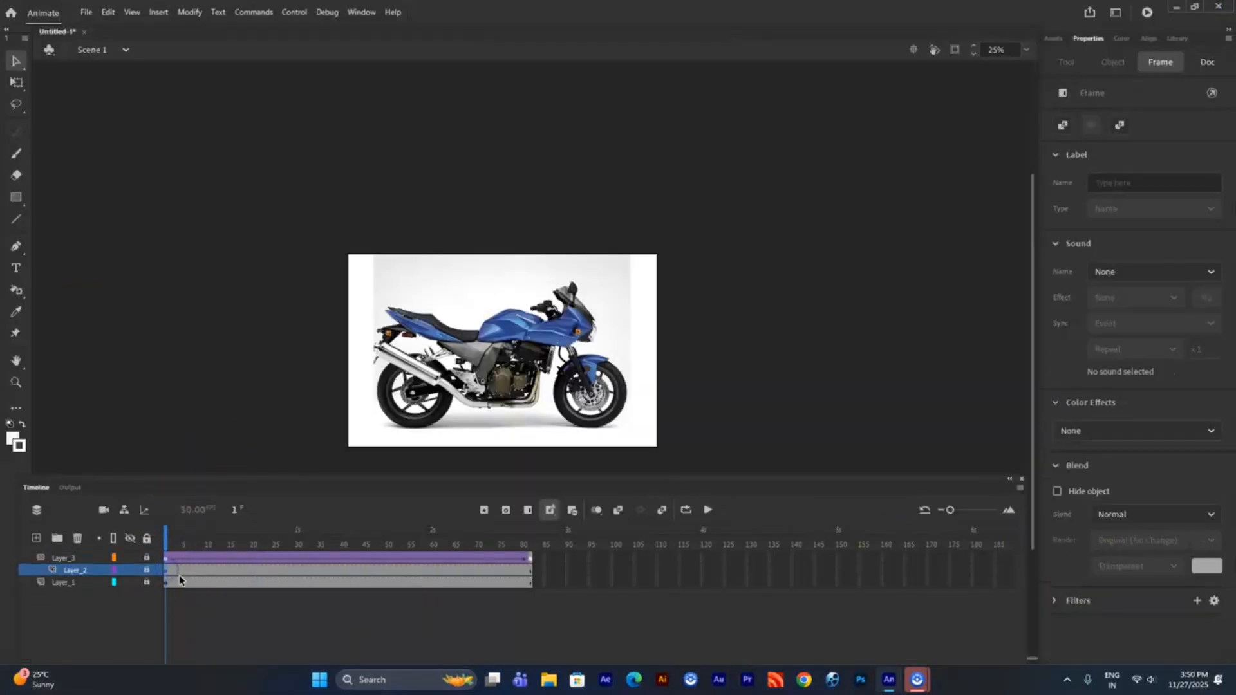
pyautogui.click(88, 571)
pyautogui.click(165, 557)
pyautogui.click(148, 558)
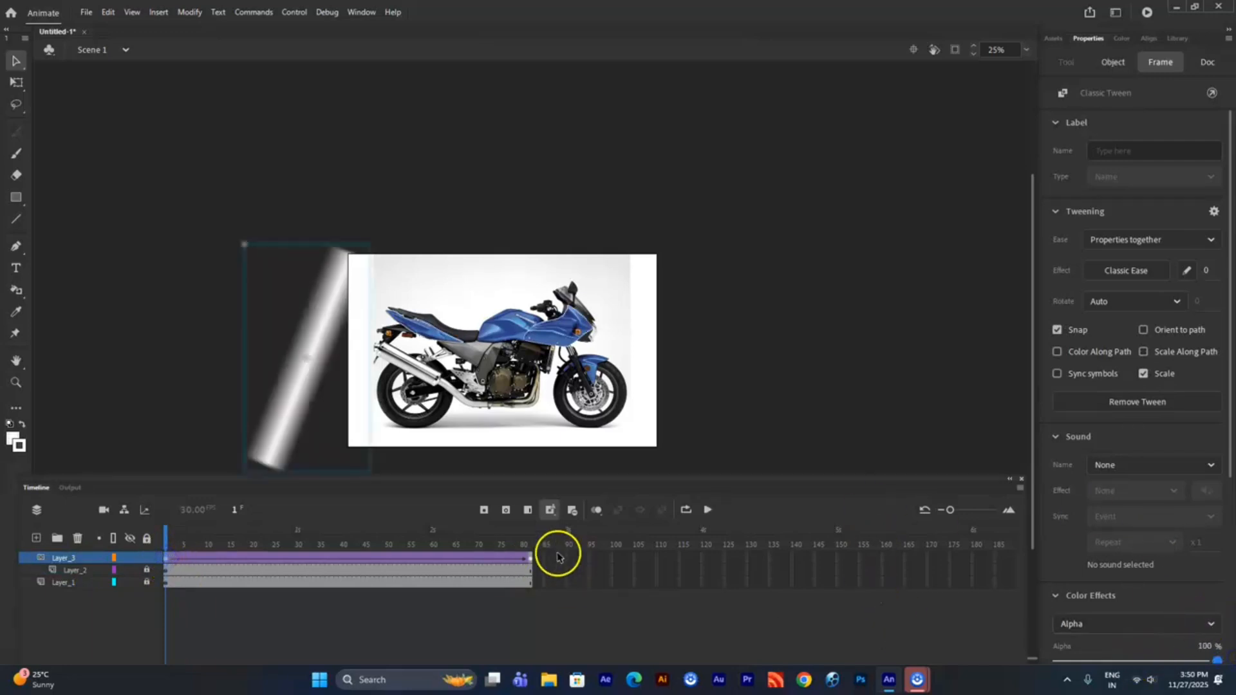
pyautogui.click(529, 558)
pyautogui.moveTo(1131, 468); pyautogui.dragTo(1217, 468)
pyautogui.click(147, 557)
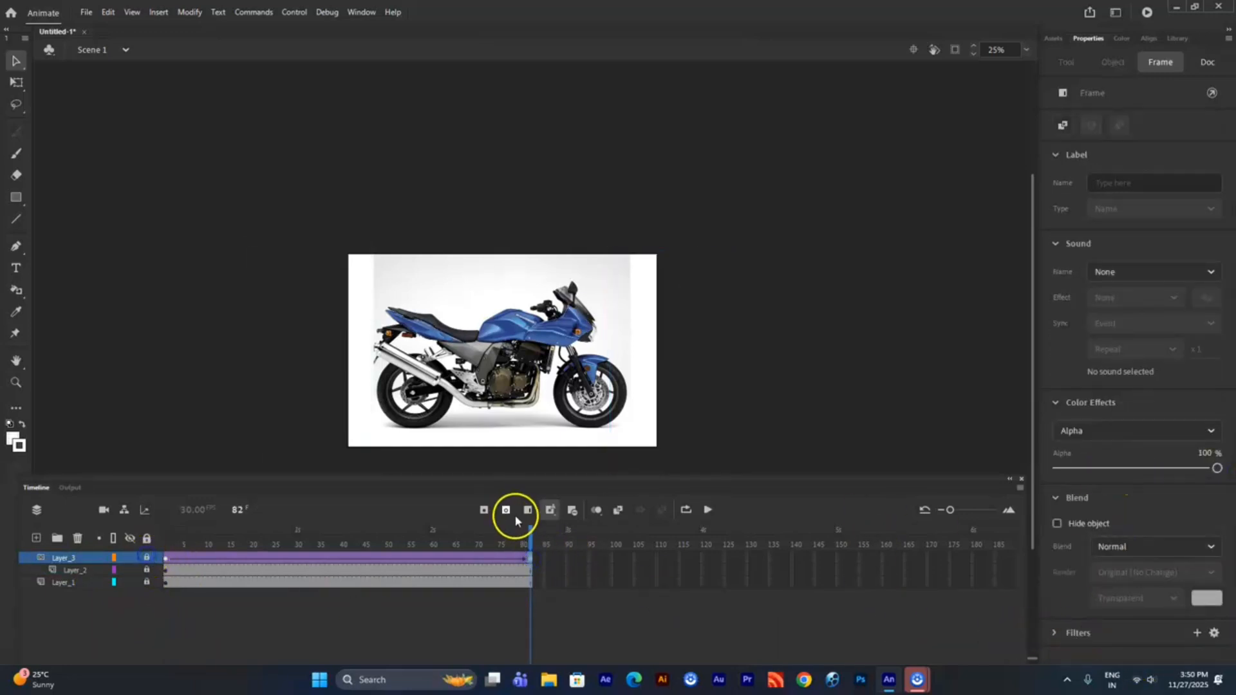
pyautogui.hotkey('ctrl', 'Return')
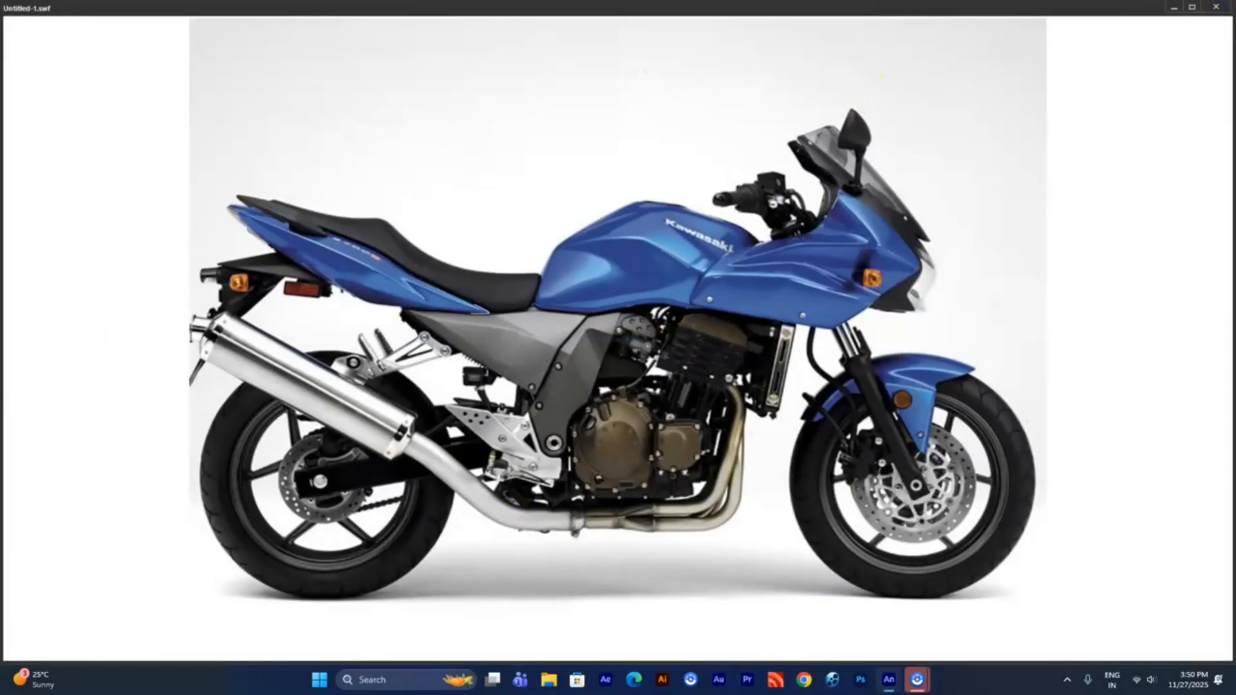
pyautogui.hotkey('ctrl', 'w')
# - Unlock Layer_2 and recolour both fairing outlines to green at its first frame
pyautogui.click(147, 569)
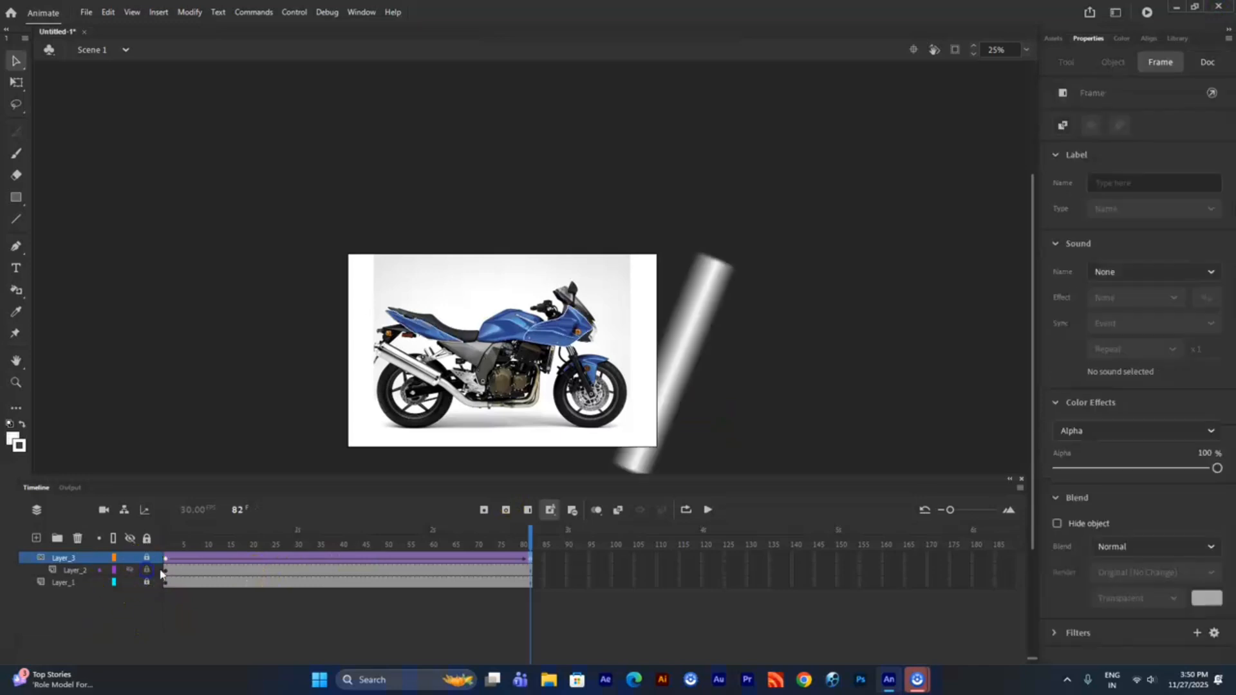
pyautogui.click(165, 571)
pyautogui.click(19, 445)
pyautogui.click(70, 549)
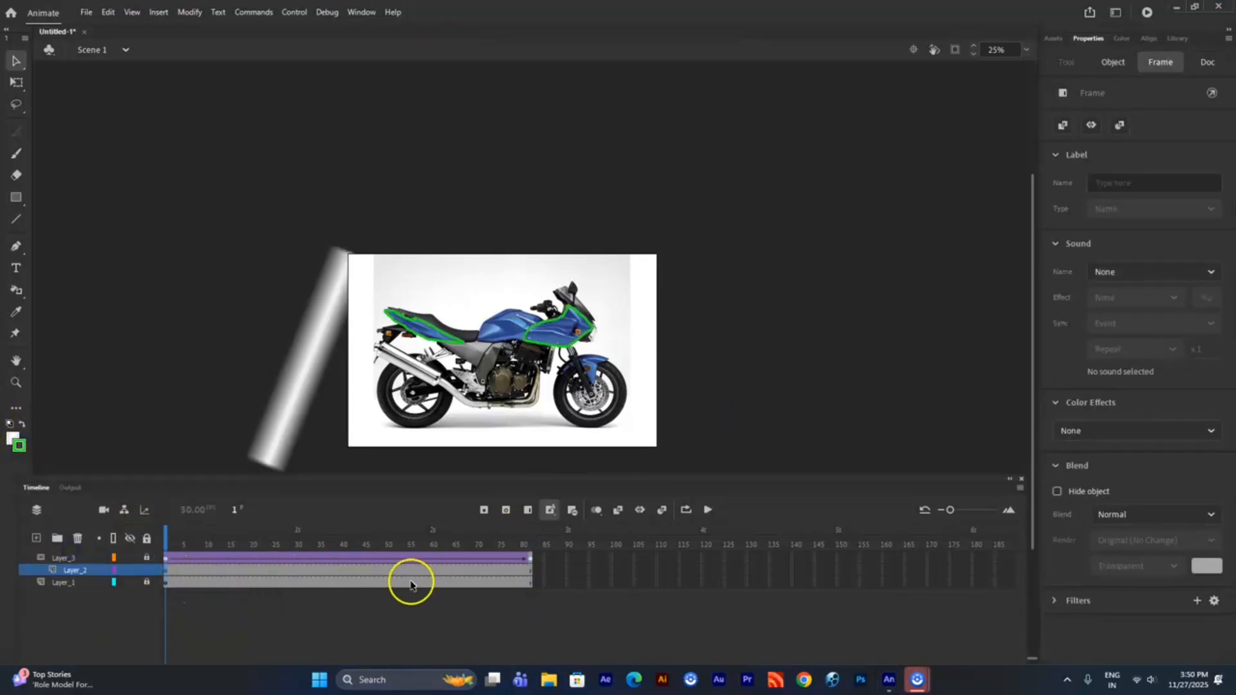
# - Set the stroke size of both fairing outlines on Layer_2 to 5
pyautogui.click(669, 570)
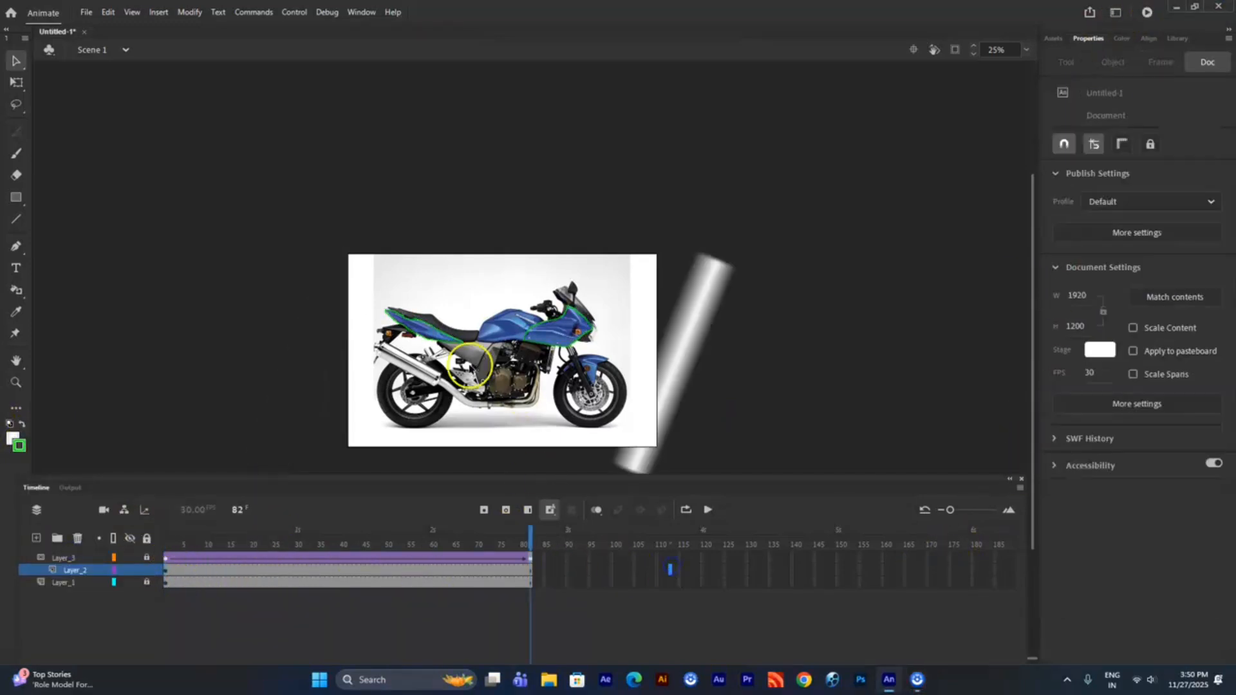
pyautogui.doubleClick(461, 343)
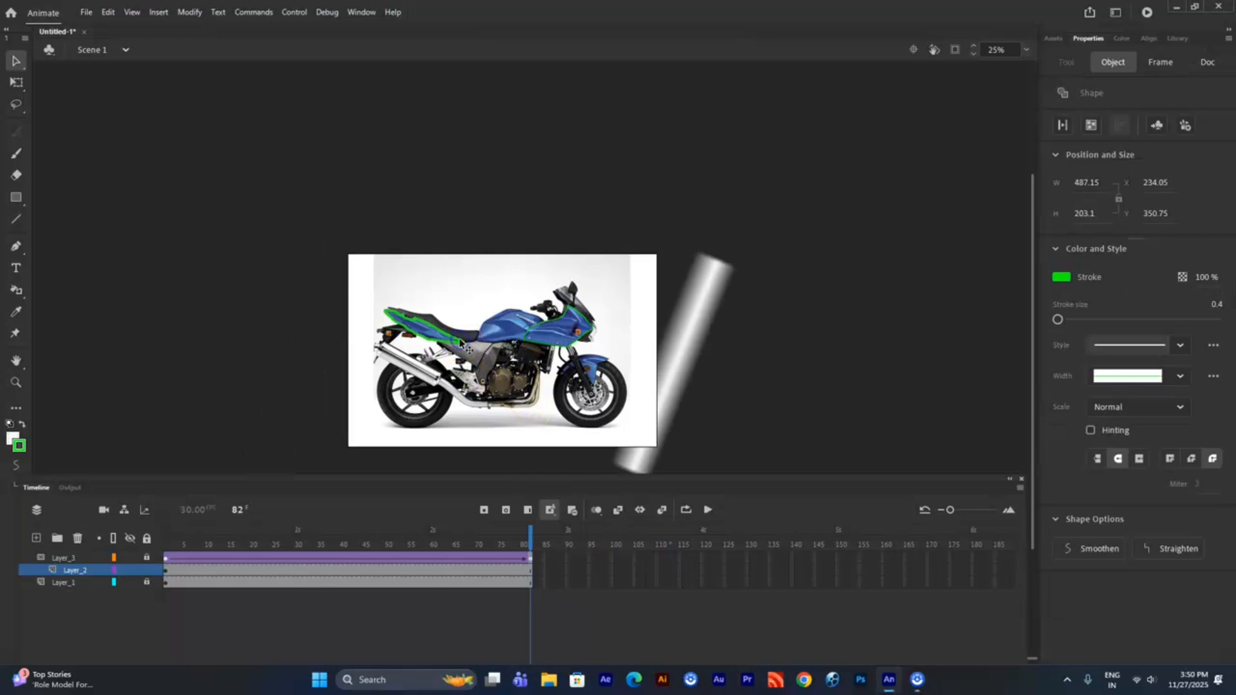
pyautogui.click(168, 572)
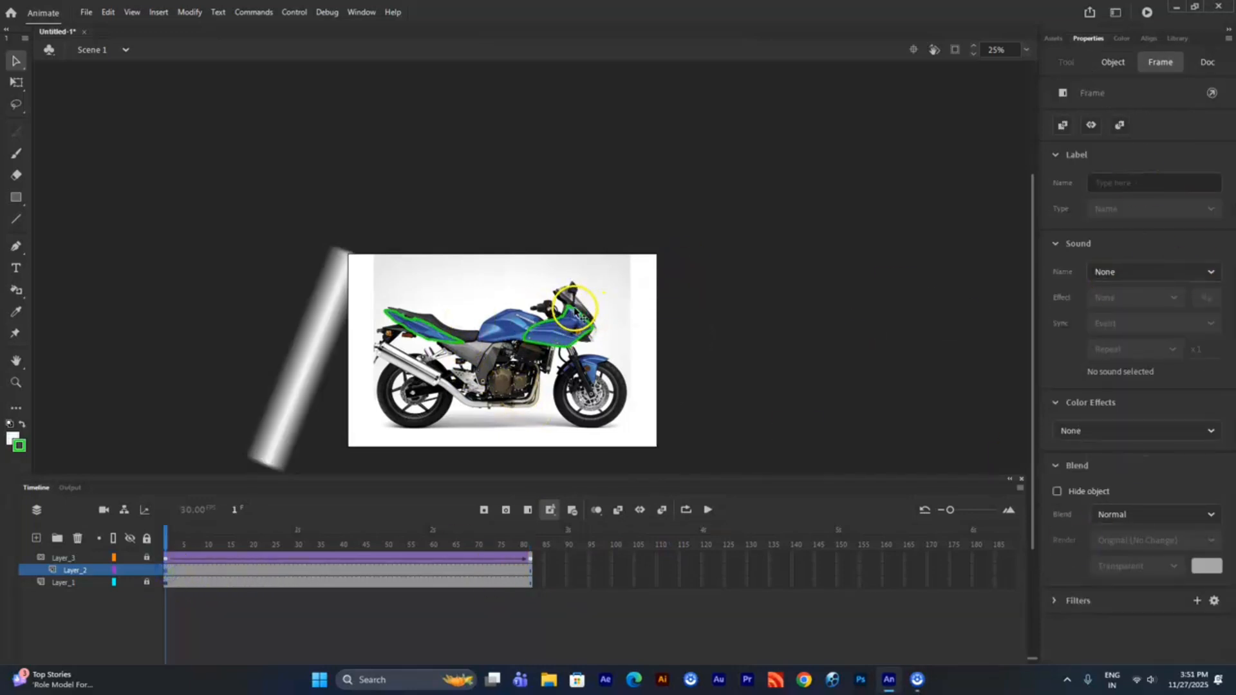
pyautogui.doubleClick(575, 311)
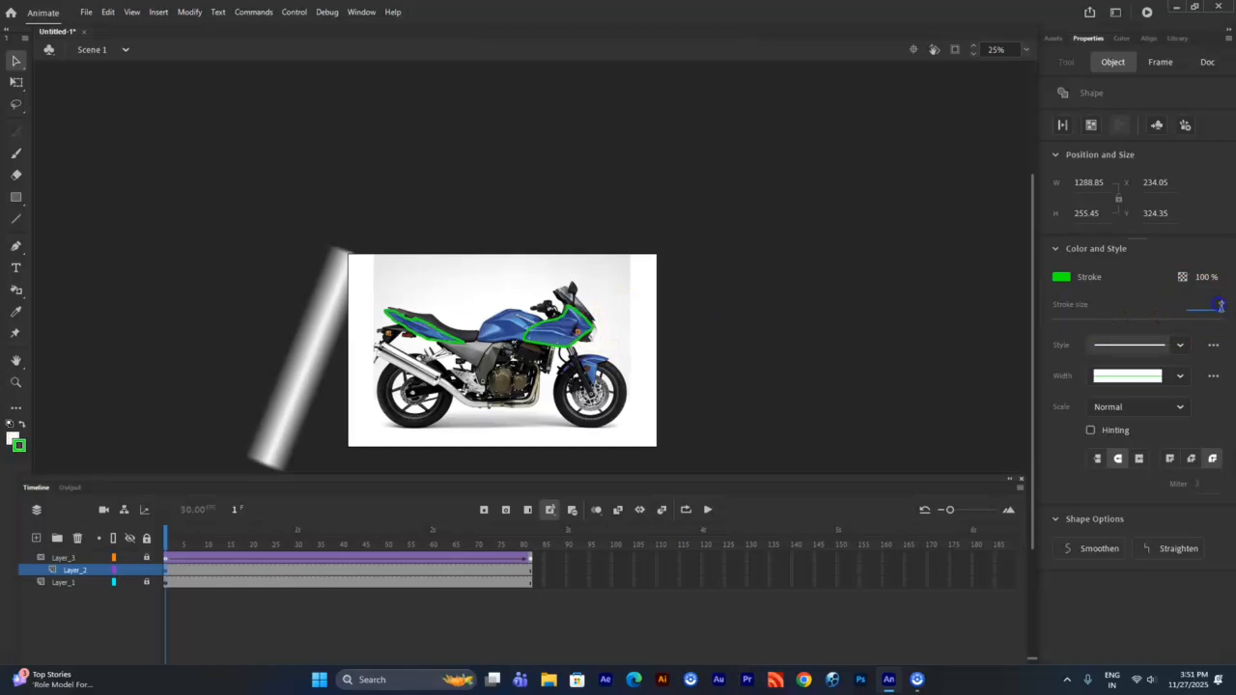
pyautogui.click(744, 565)
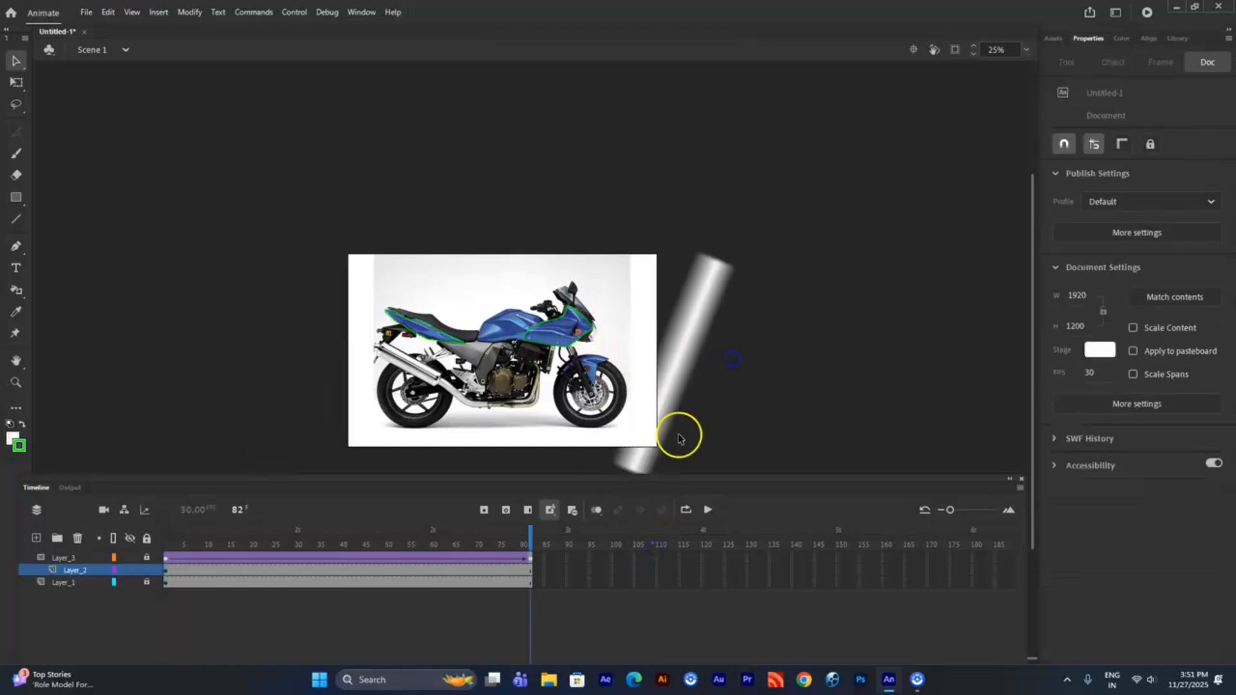
# - Select the fairing outlines individually and set the front outline's stroke size to 1
pyautogui.doubleClick(452, 332)
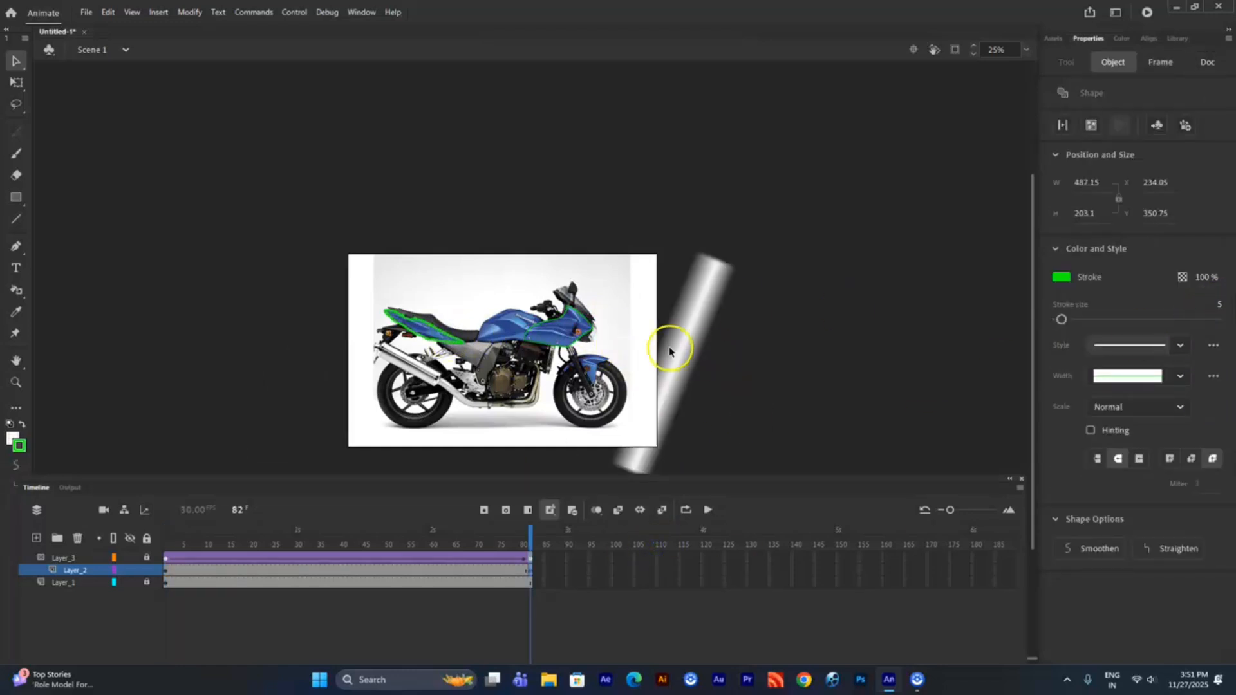
pyautogui.doubleClick(594, 331)
pyautogui.write('1')
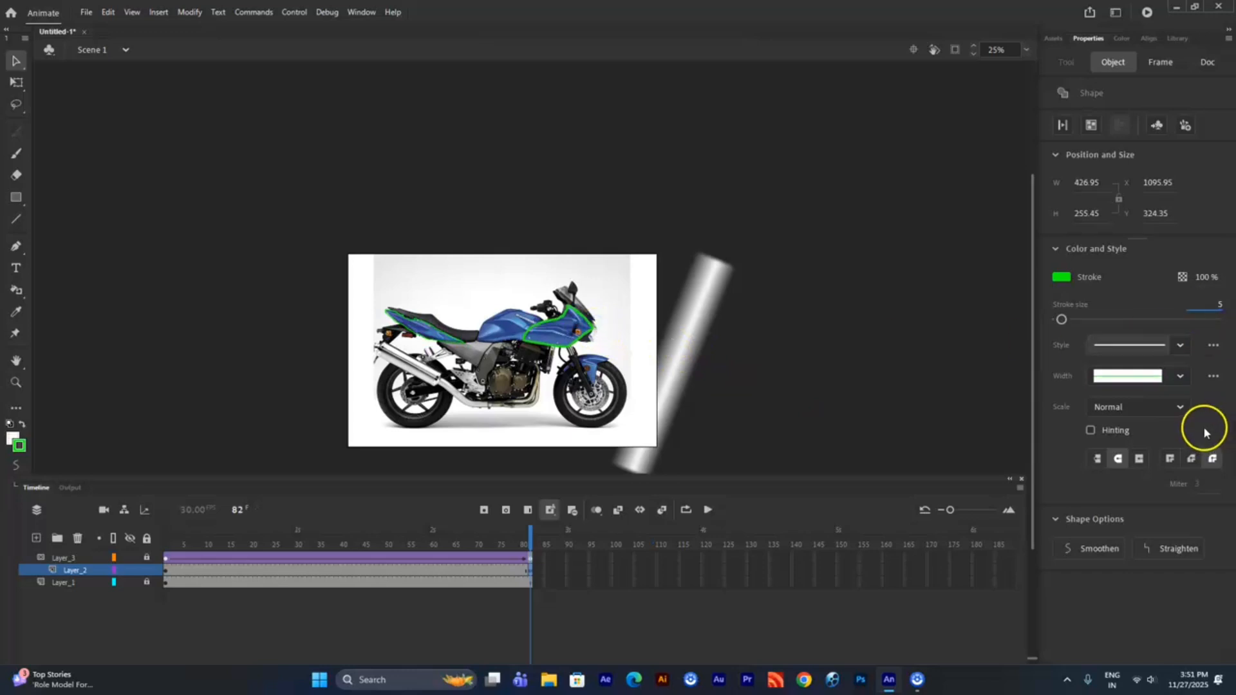
pyautogui.press('Return')
# - Lock Layer_2, return the playhead to the start of the timeline, and test the movie
pyautogui.click(147, 571)
pyautogui.moveTo(542, 537); pyautogui.dragTo(57, 499)
pyautogui.hotkey('ctrl', 'Return')
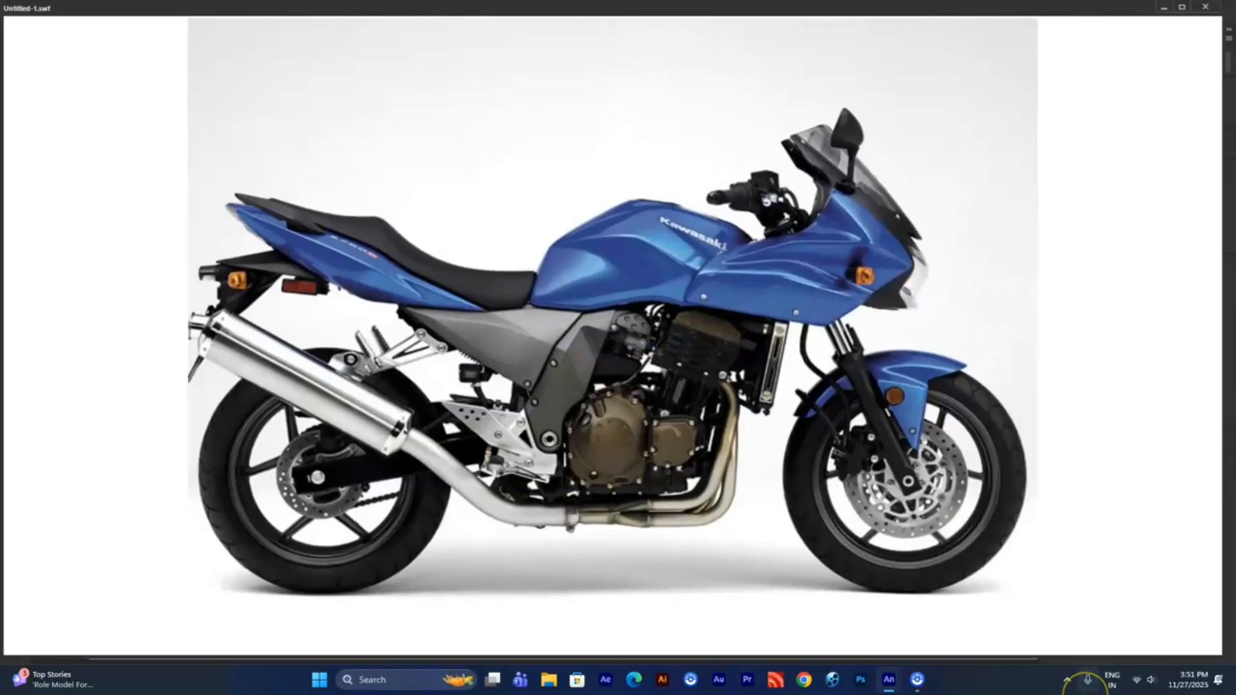